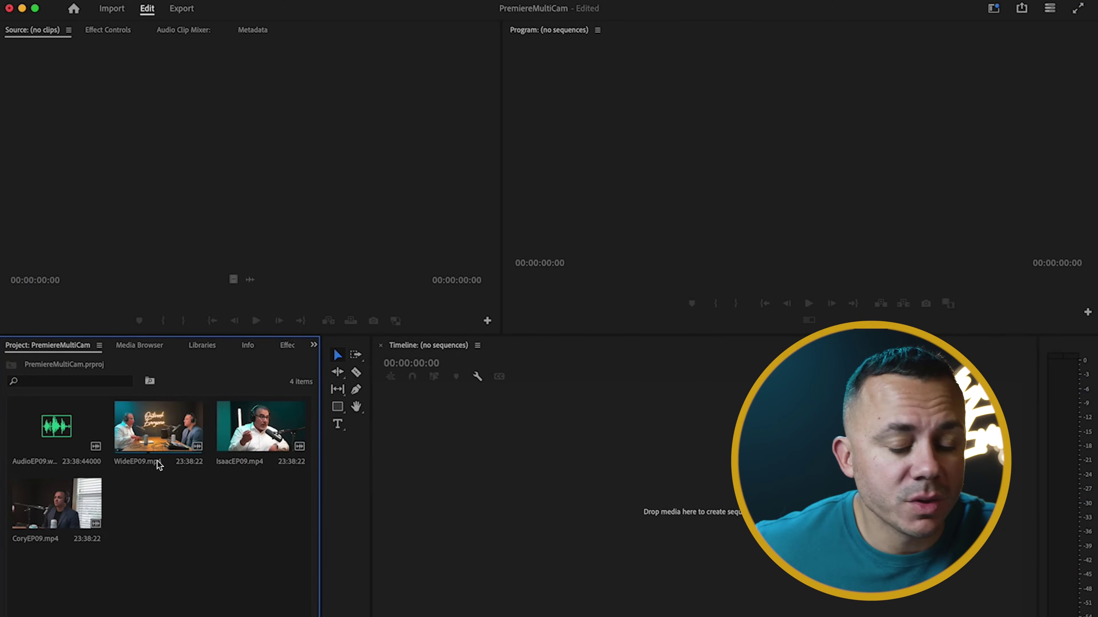
# Open WideEP09.mp4 in the Source monitor to preview the wide camera angle.
pyautogui.doubleClick(199, 428)
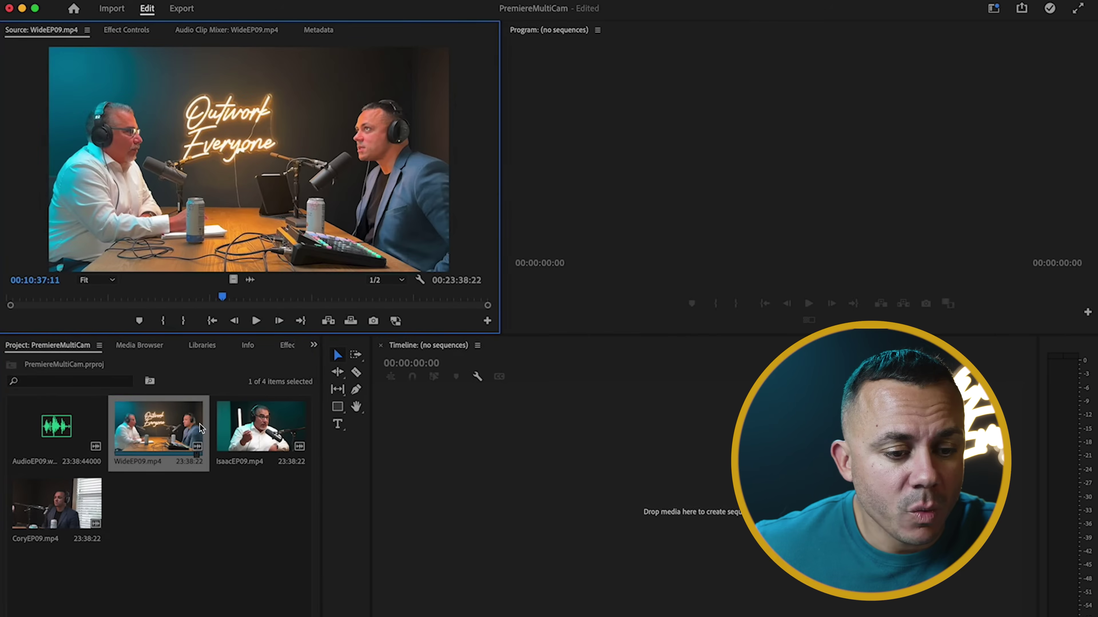
pyautogui.doubleClick(248, 438)
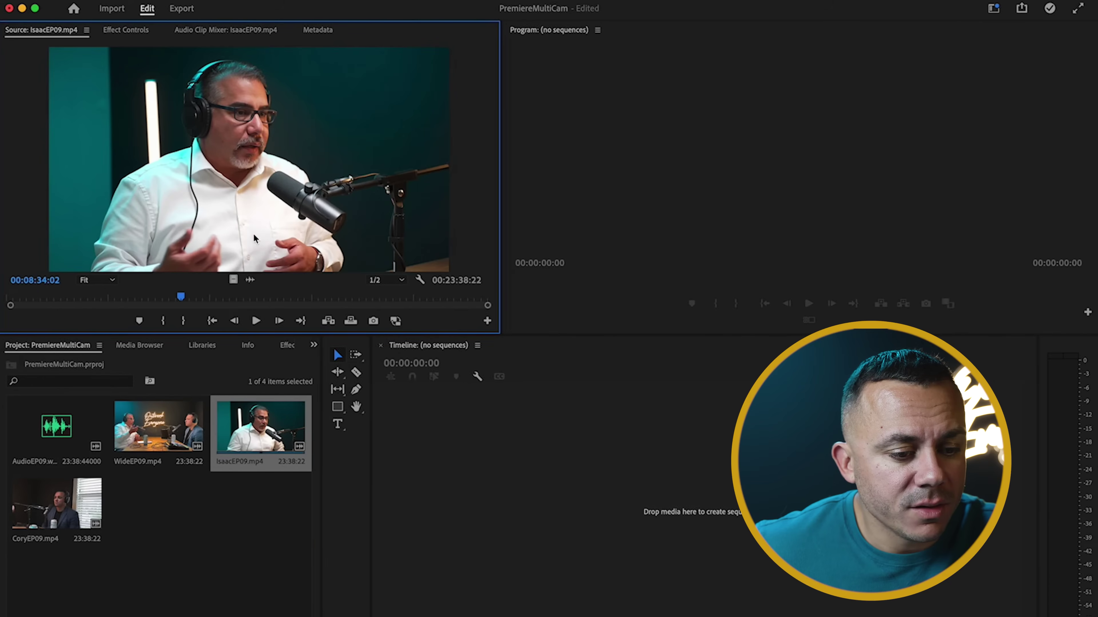
pyautogui.doubleClick(74, 480)
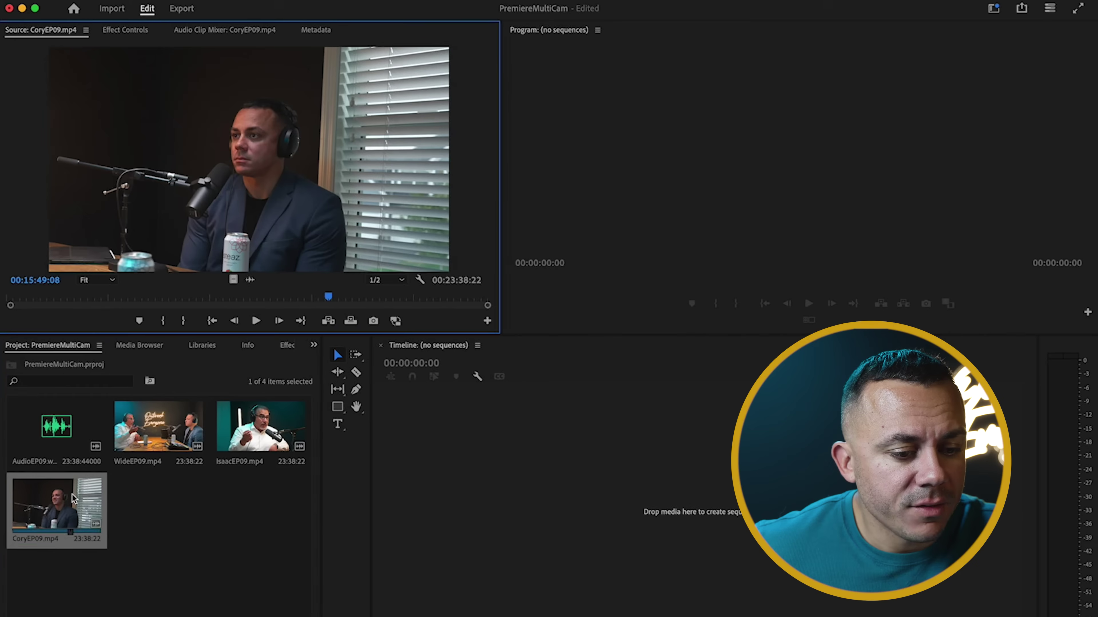
pyautogui.doubleClick(65, 432)
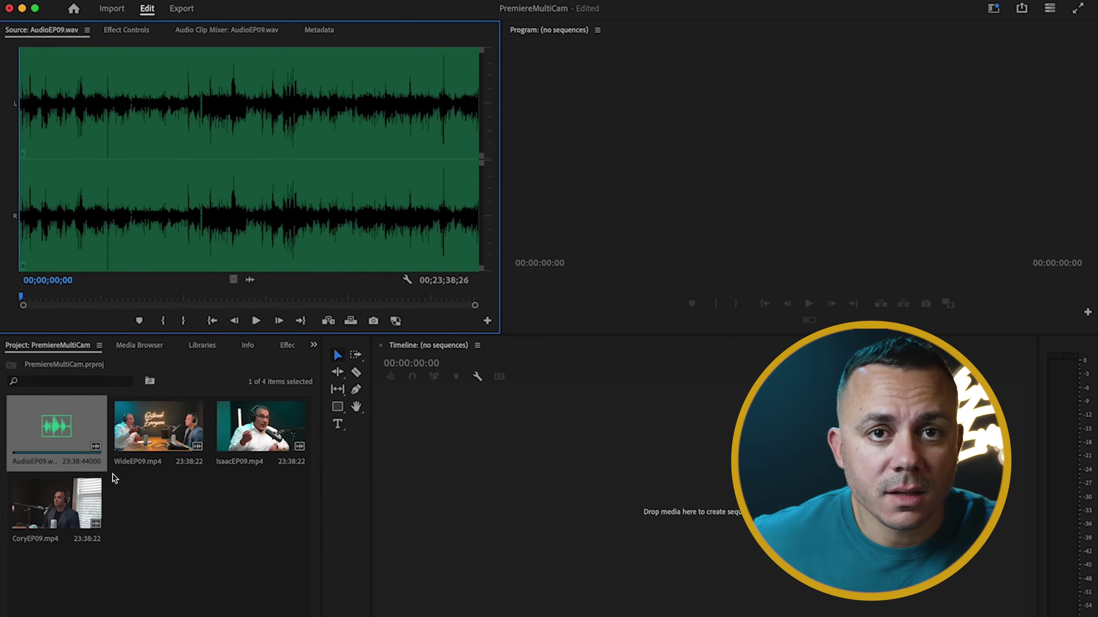
pyautogui.doubleClick(151, 428)
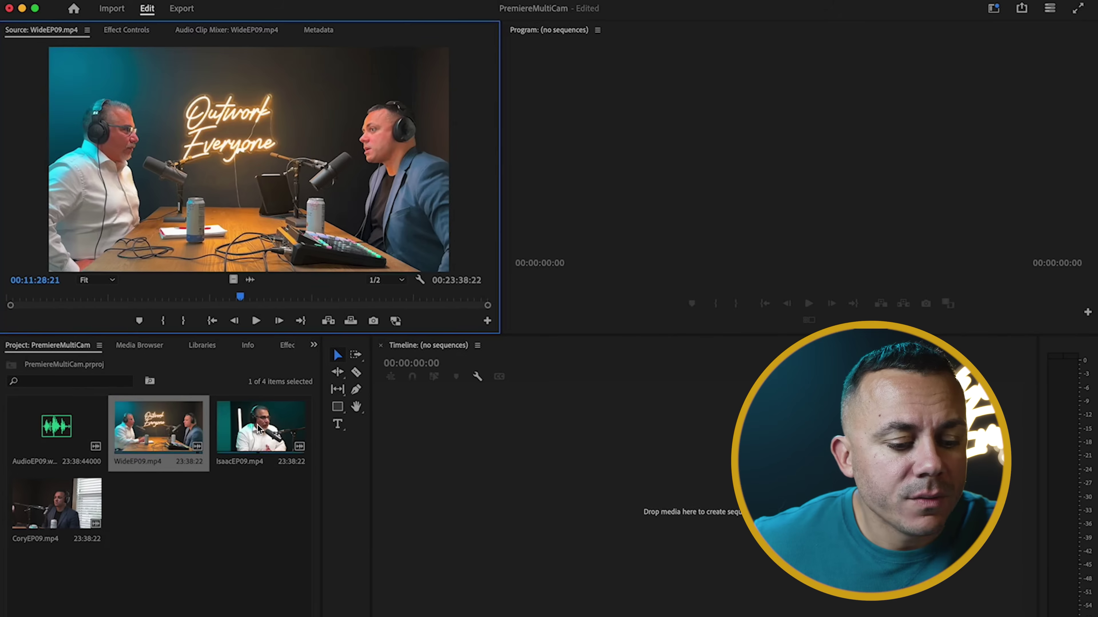
pyautogui.doubleClick(258, 427)
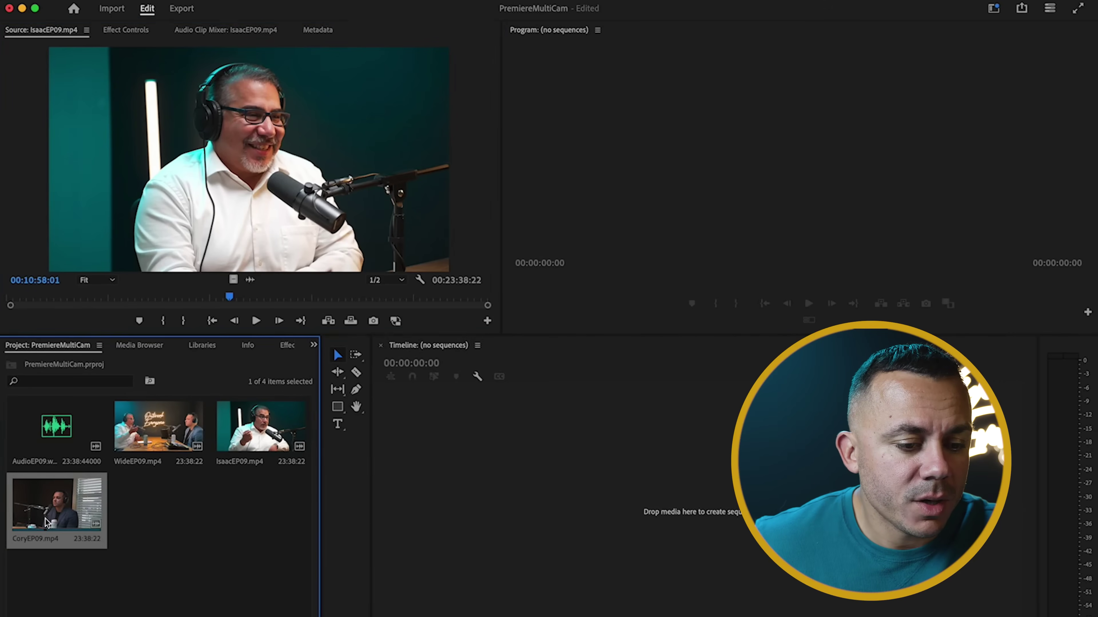
pyautogui.doubleClick(172, 430)
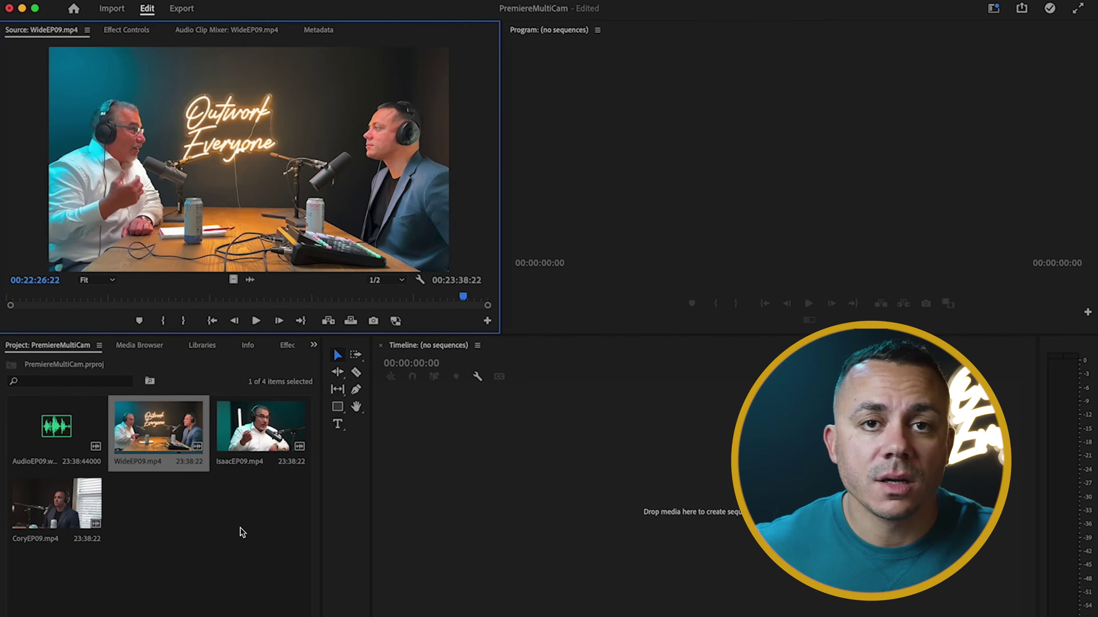
pyautogui.click(282, 521)
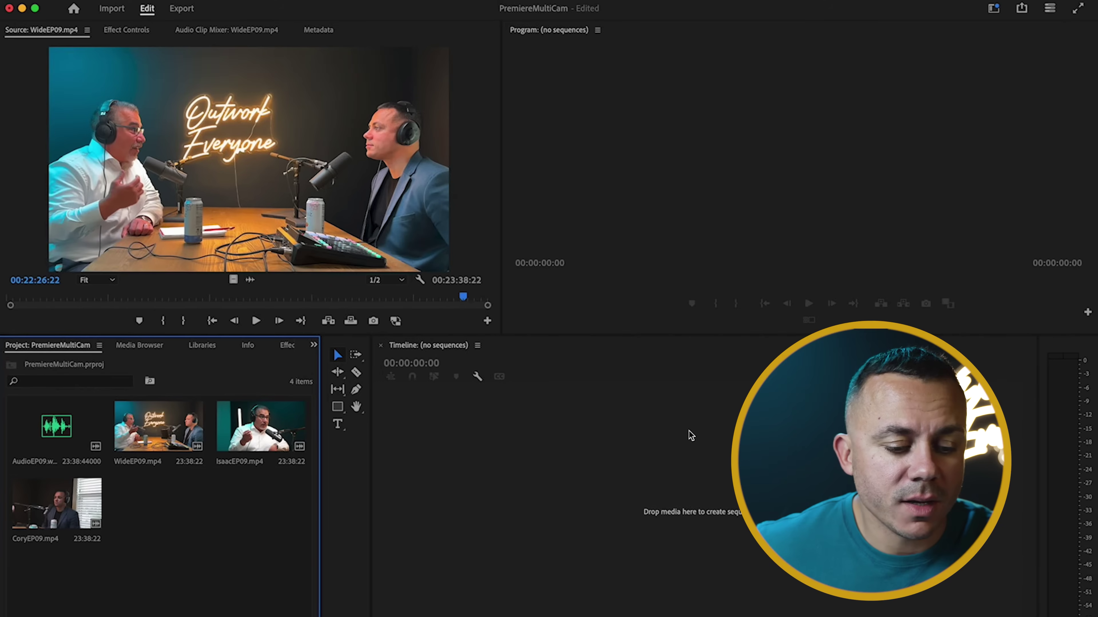
# Combine WideEP09, IsaacEP09 and CoryEP09 into an audio-synced multicam source sequence, WideEP09.mp4PodcastMulticam.
pyautogui.click(179, 415)
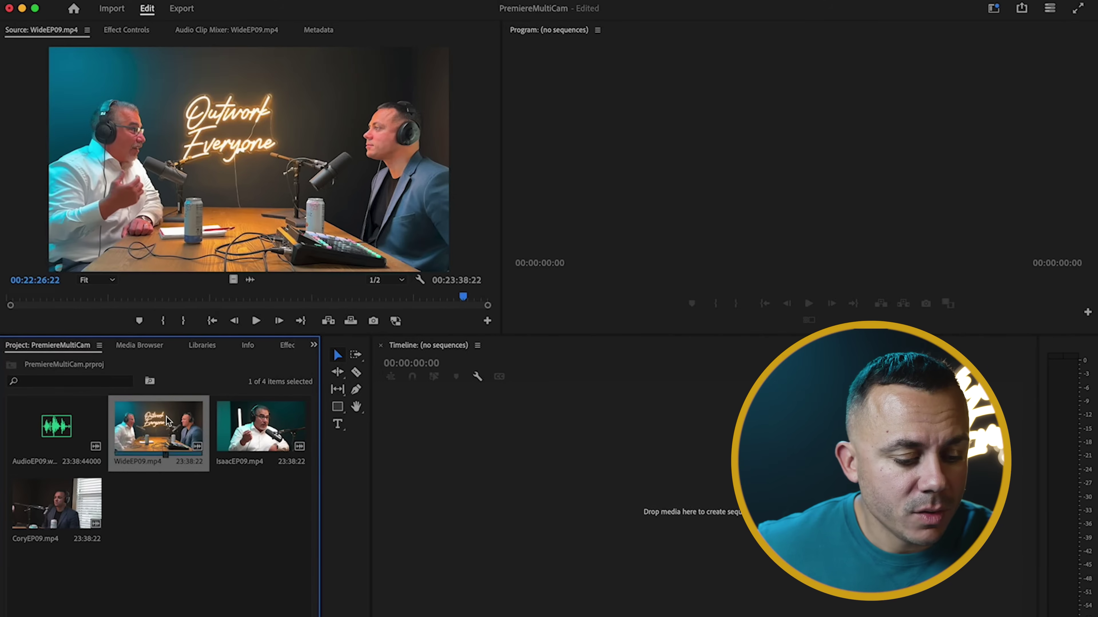
pyautogui.keyDown('super'); pyautogui.click(301, 445); pyautogui.keyUp('super')
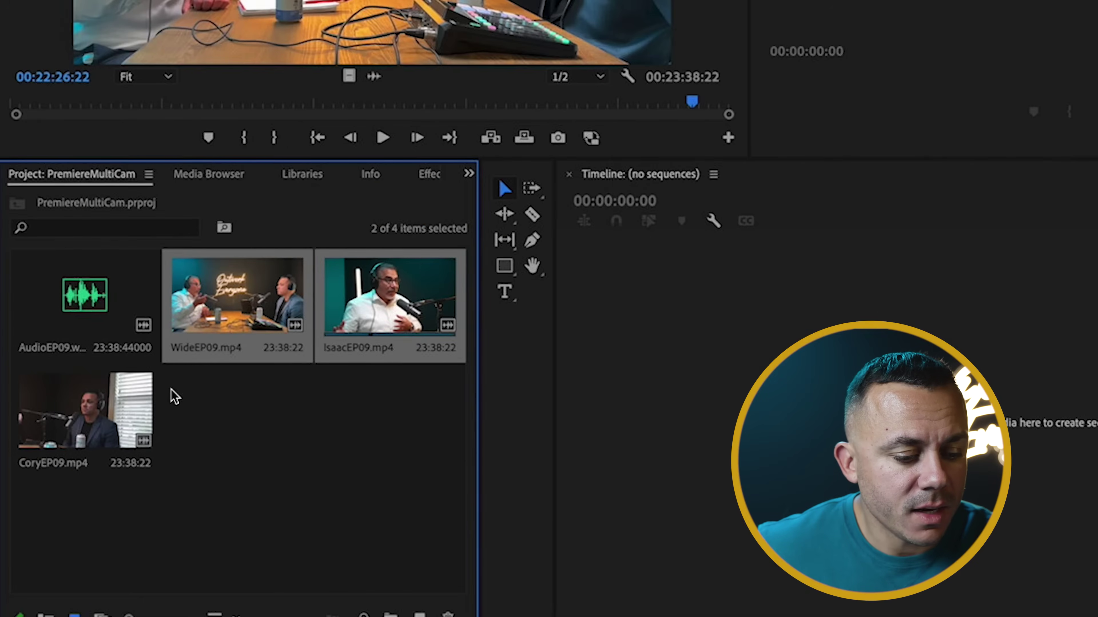
pyautogui.keyDown('super'); pyautogui.click(86, 501); pyautogui.keyUp('super')
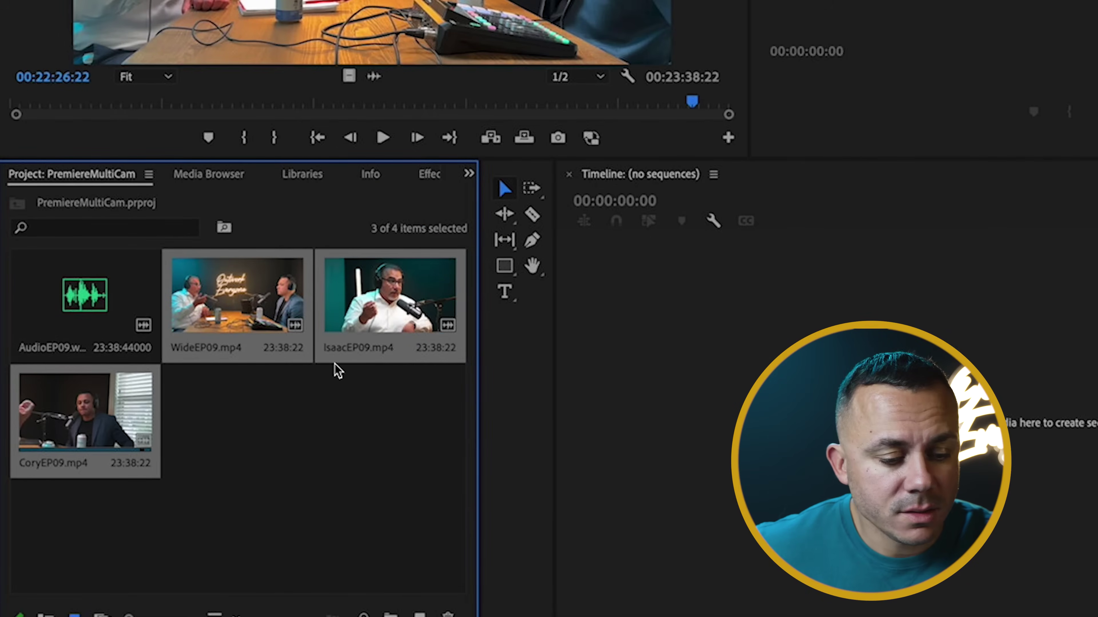
pyautogui.rightClick(264, 310)
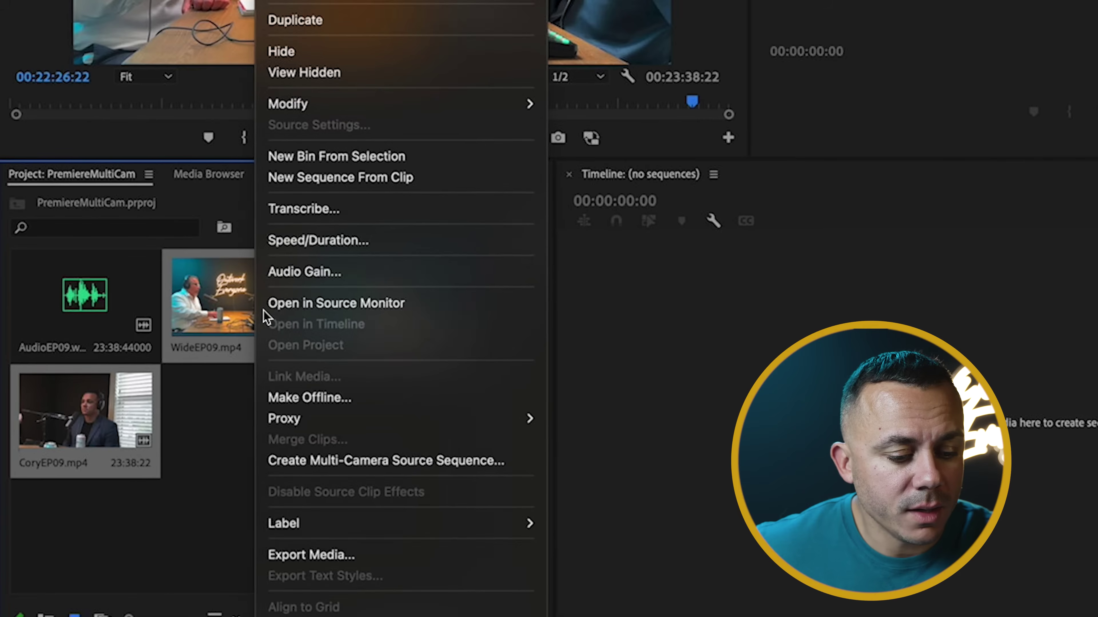
pyautogui.click(387, 459)
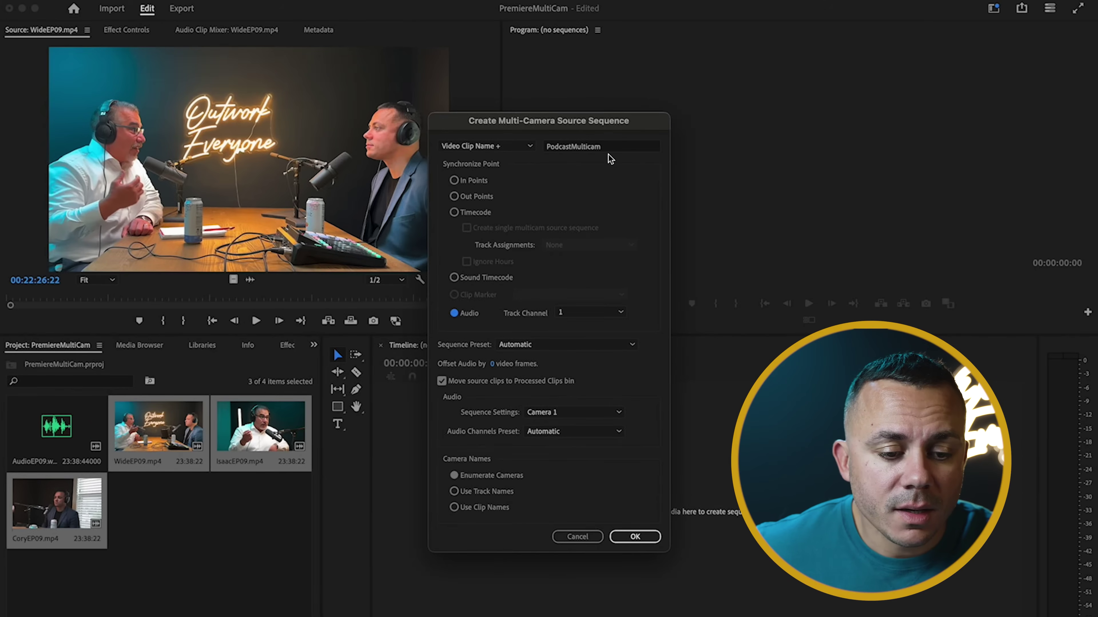
pyautogui.moveTo(607, 147); pyautogui.dragTo(570, 146)
pyautogui.click(577, 180)
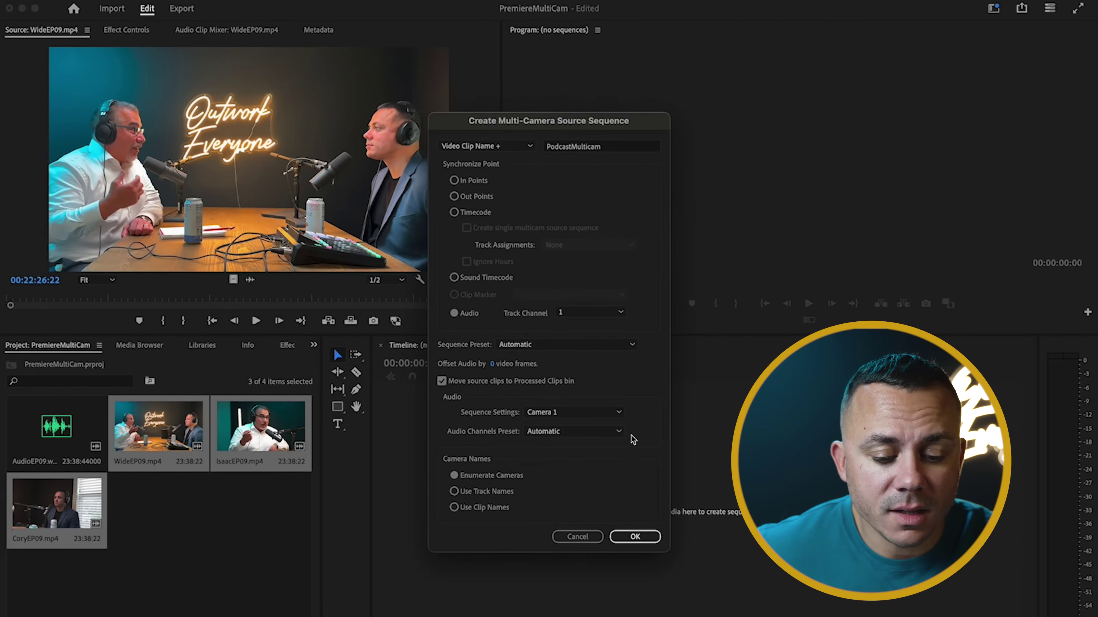
pyautogui.click(634, 536)
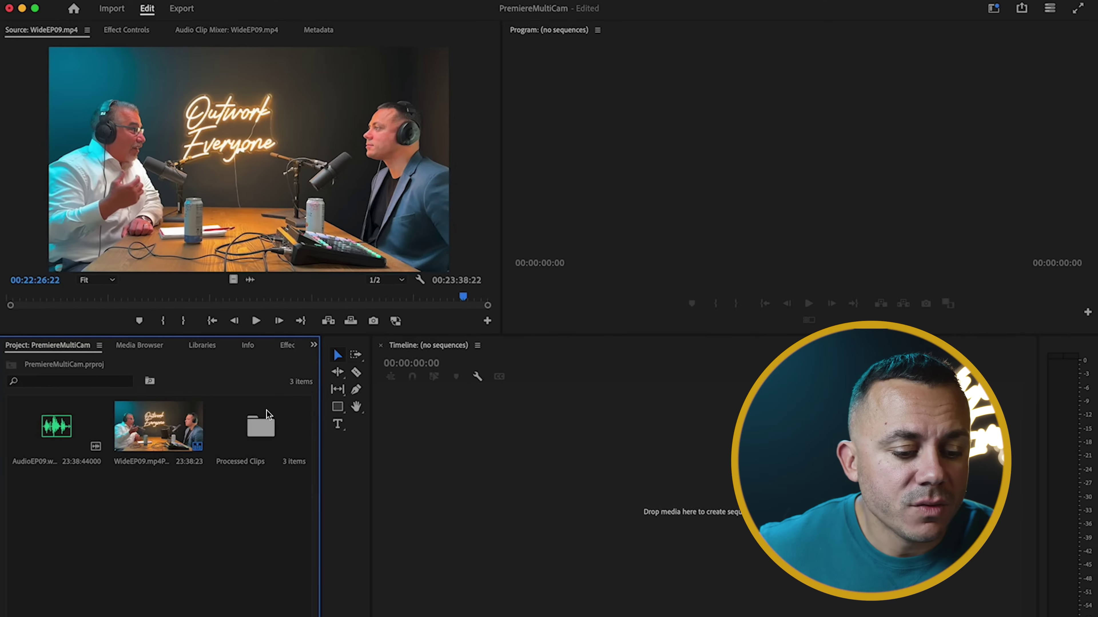
# Create a WideEP09 sequence from the multicam clip and check the Program monitor's button options.
pyautogui.doubleClick(277, 437)
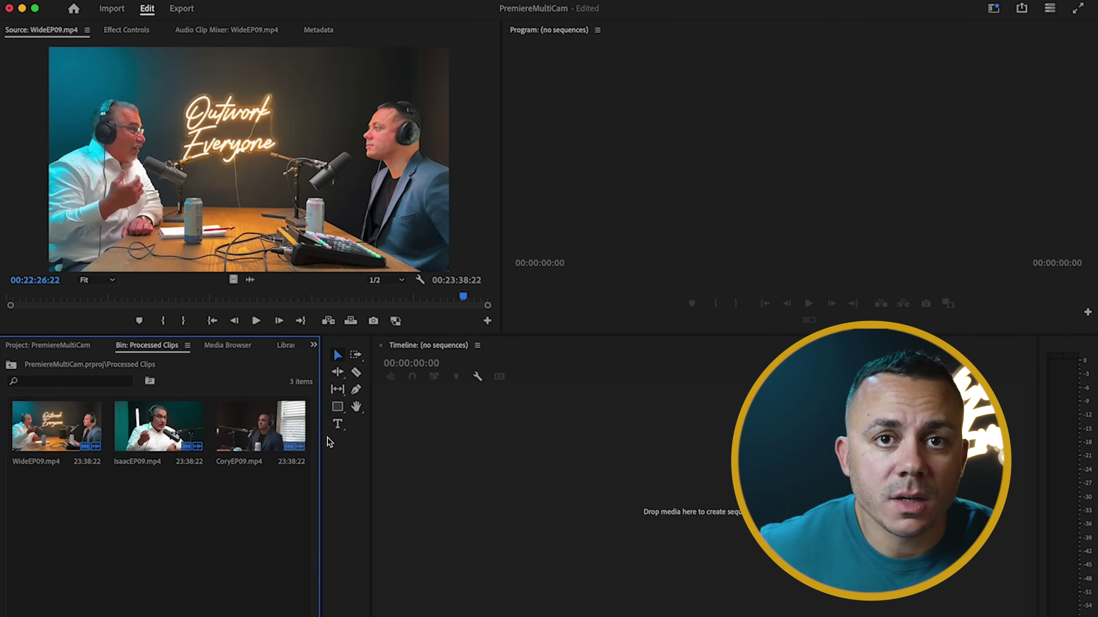
pyautogui.click(11, 365)
pyautogui.click(183, 443)
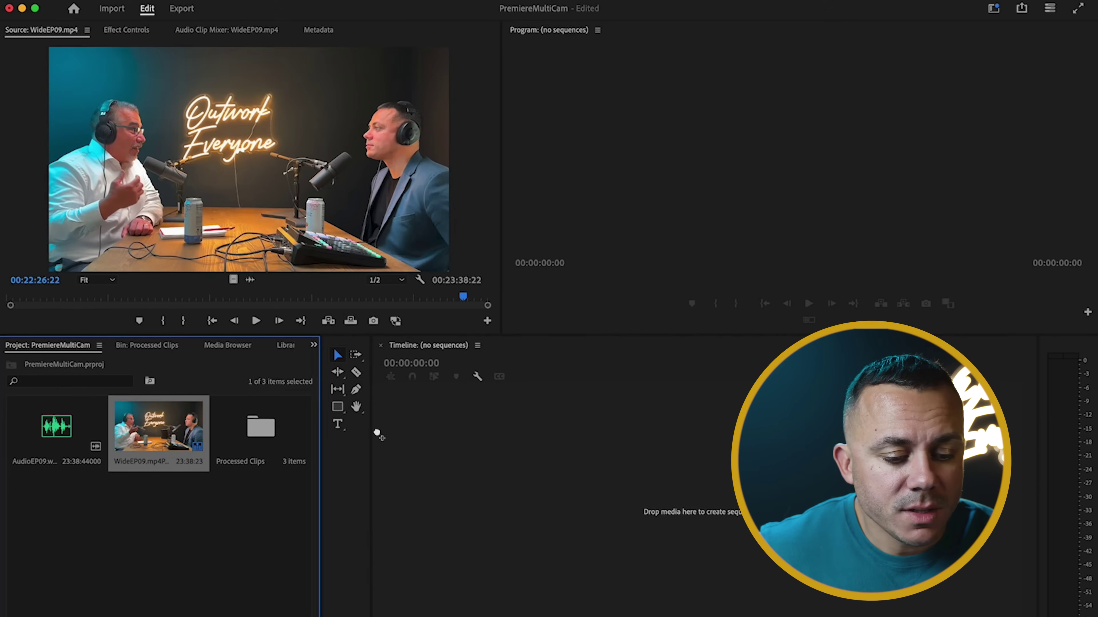
pyautogui.moveTo(377, 434); pyautogui.dragTo(450, 463)
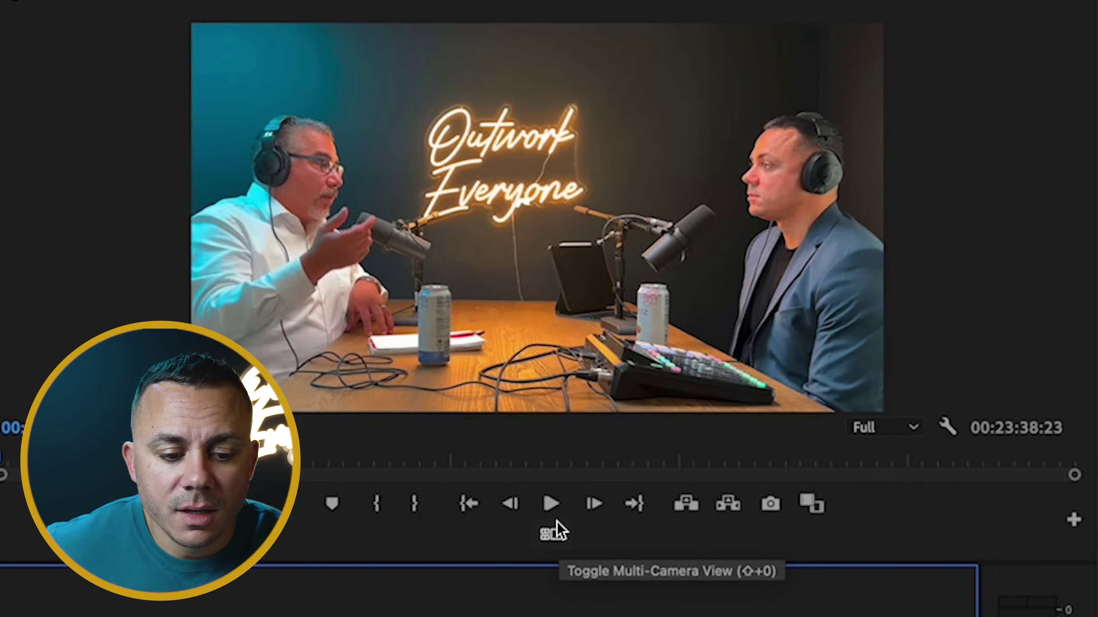
pyautogui.click(1072, 520)
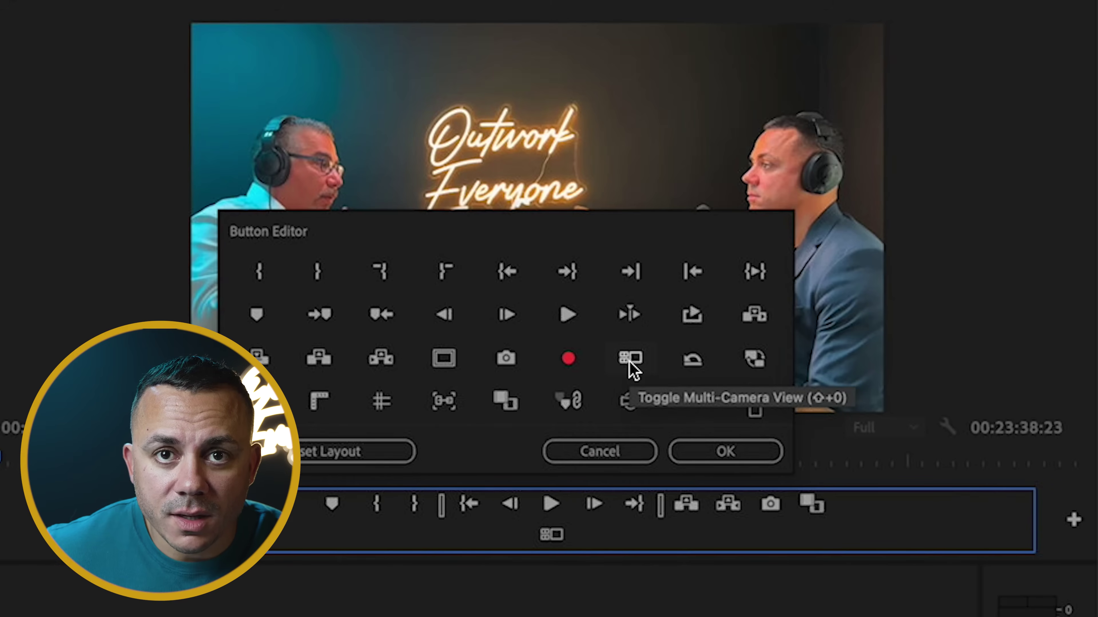
pyautogui.click(604, 452)
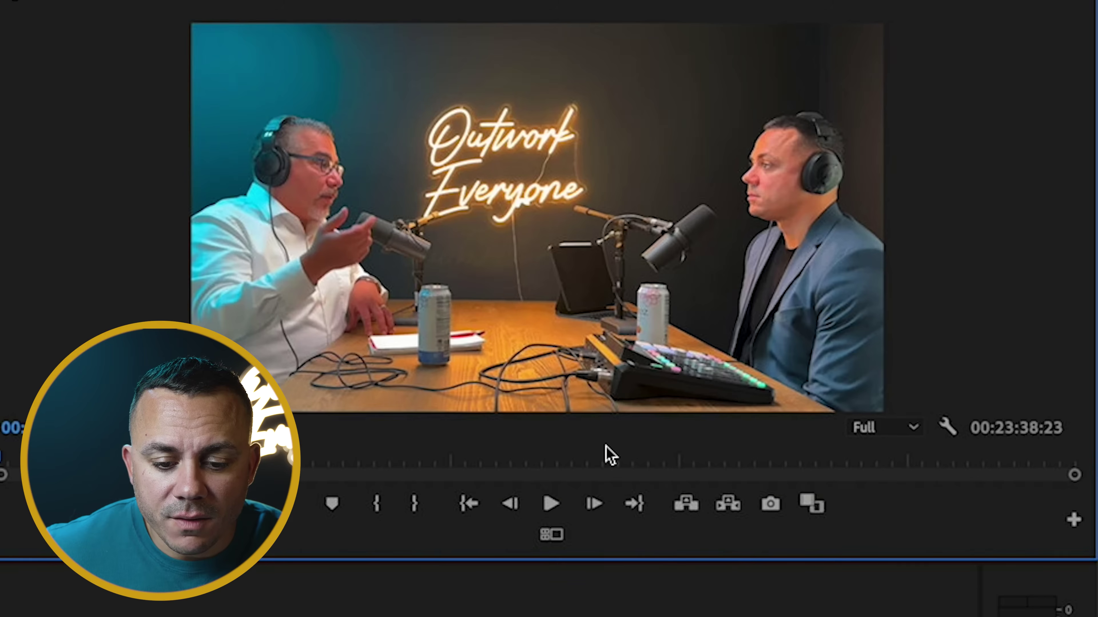
# At 00:02:06:16, switch the active angle through camera 2 to camera 3, CoryEP09, then return to the start.
pyautogui.click(554, 534)
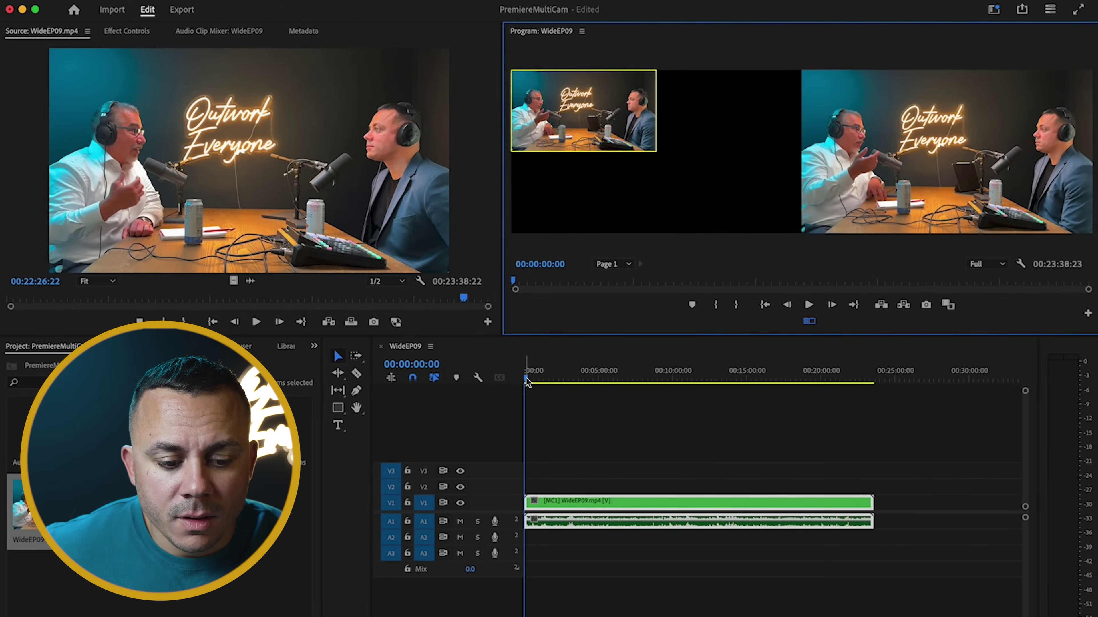
pyautogui.moveTo(525, 377); pyautogui.dragTo(555, 378)
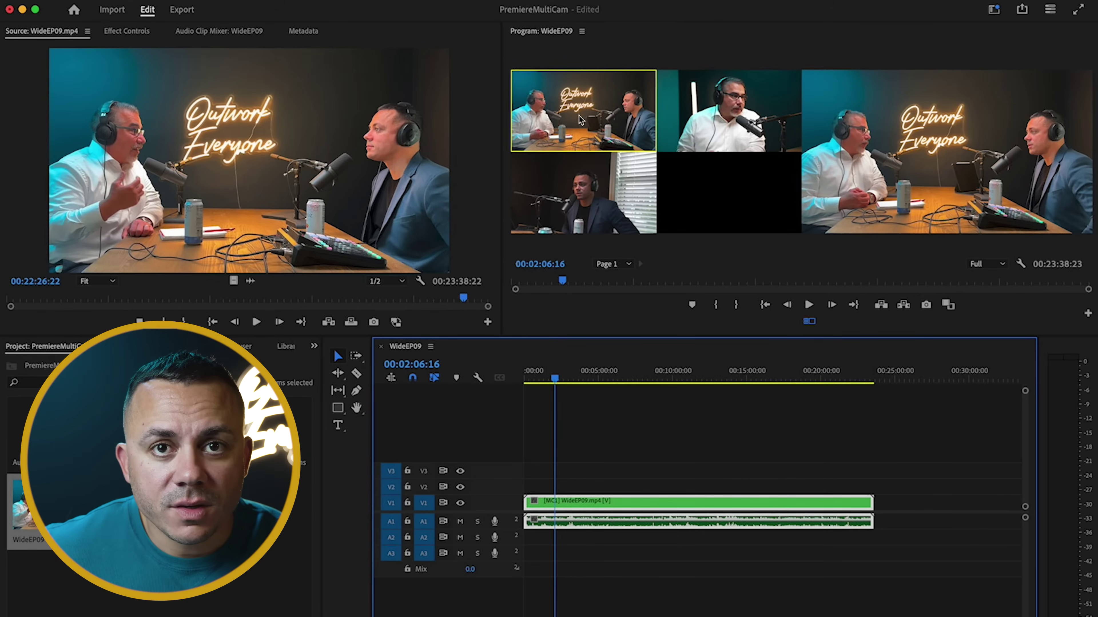
pyautogui.click(725, 116)
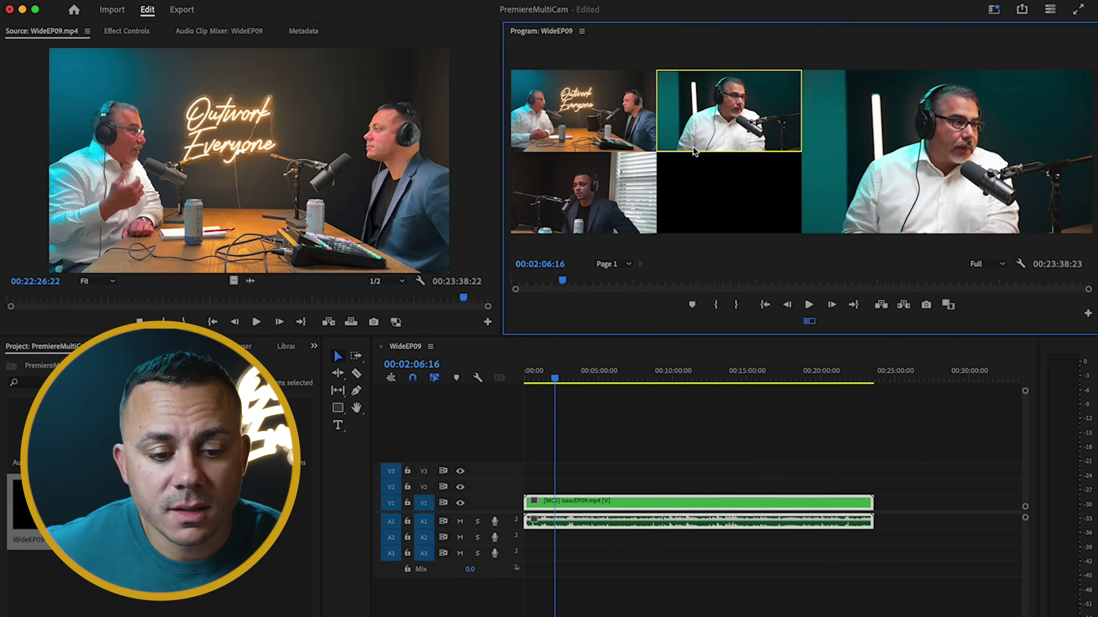
pyautogui.click(625, 208)
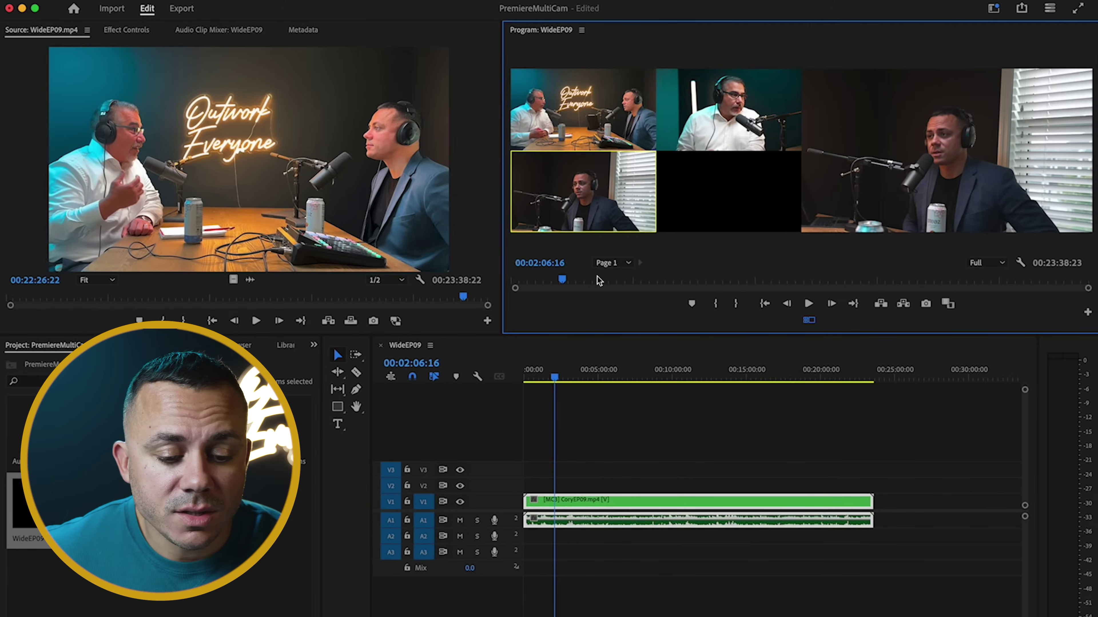
pyautogui.moveTo(555, 380); pyautogui.dragTo(525, 381)
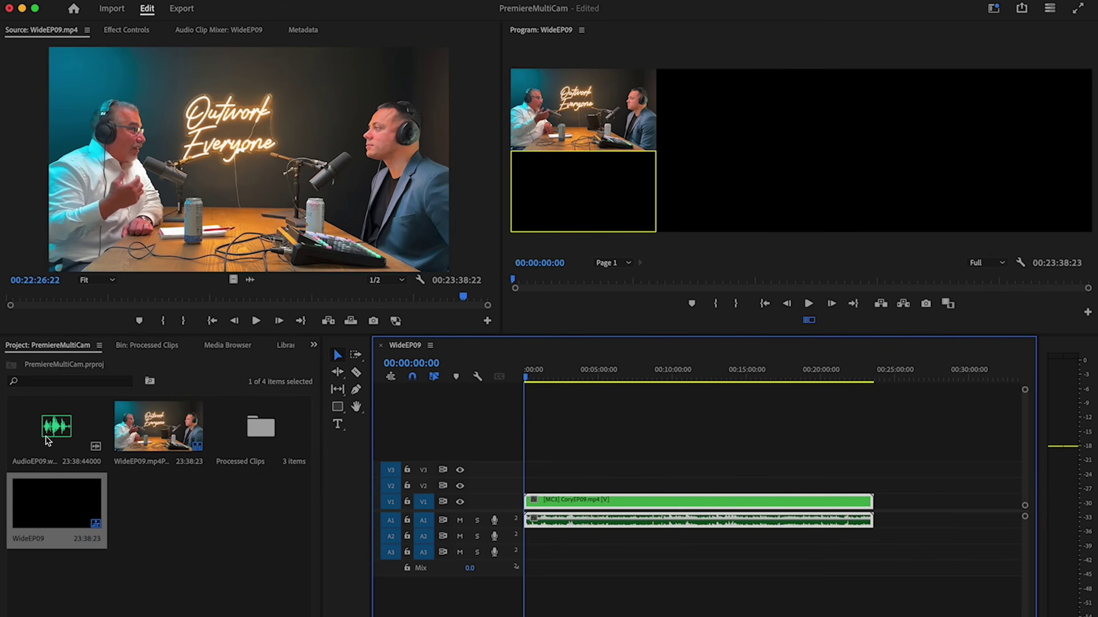
# Place AudioEP09.wav on track A2 and synchronize it with the multicam clip by audio.
pyautogui.moveTo(48, 441); pyautogui.dragTo(526, 536)
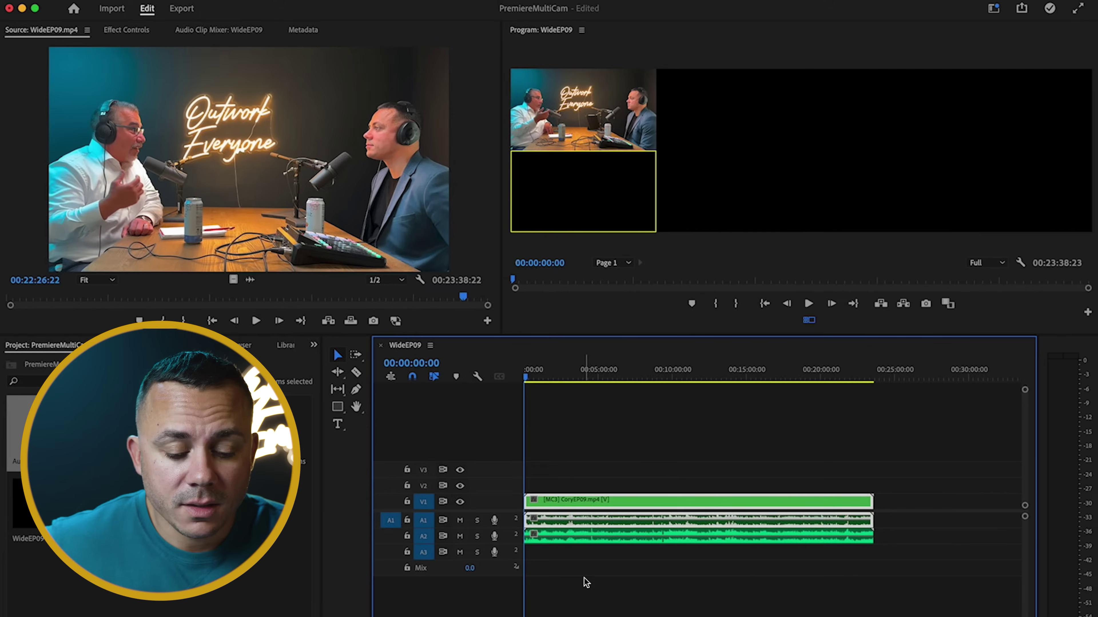
pyautogui.moveTo(588, 581); pyautogui.dragTo(589, 525)
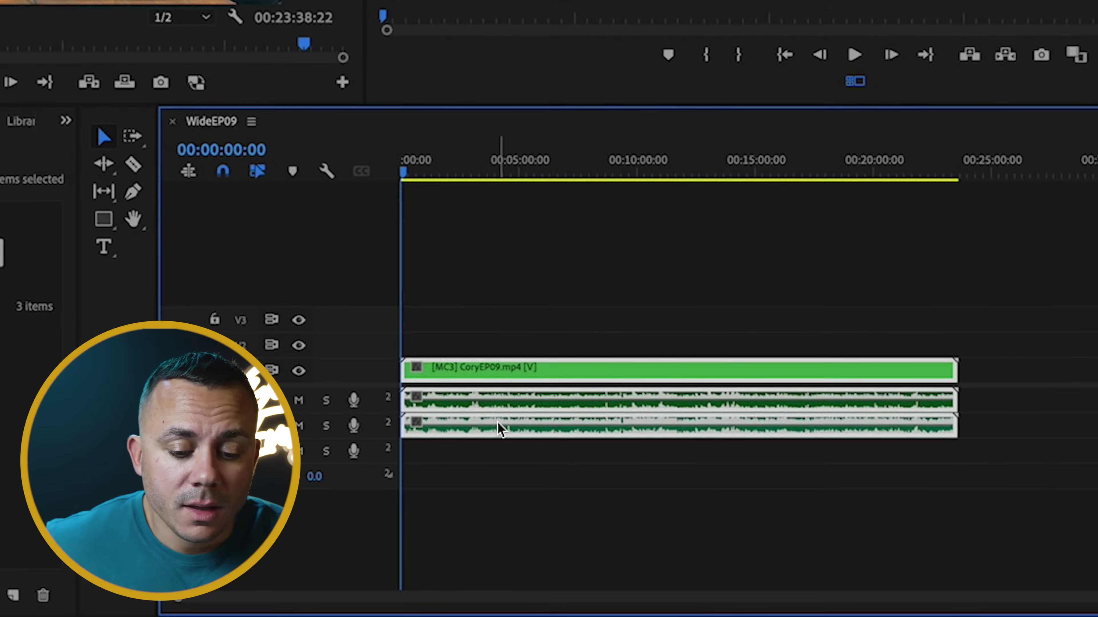
pyautogui.rightClick(584, 533)
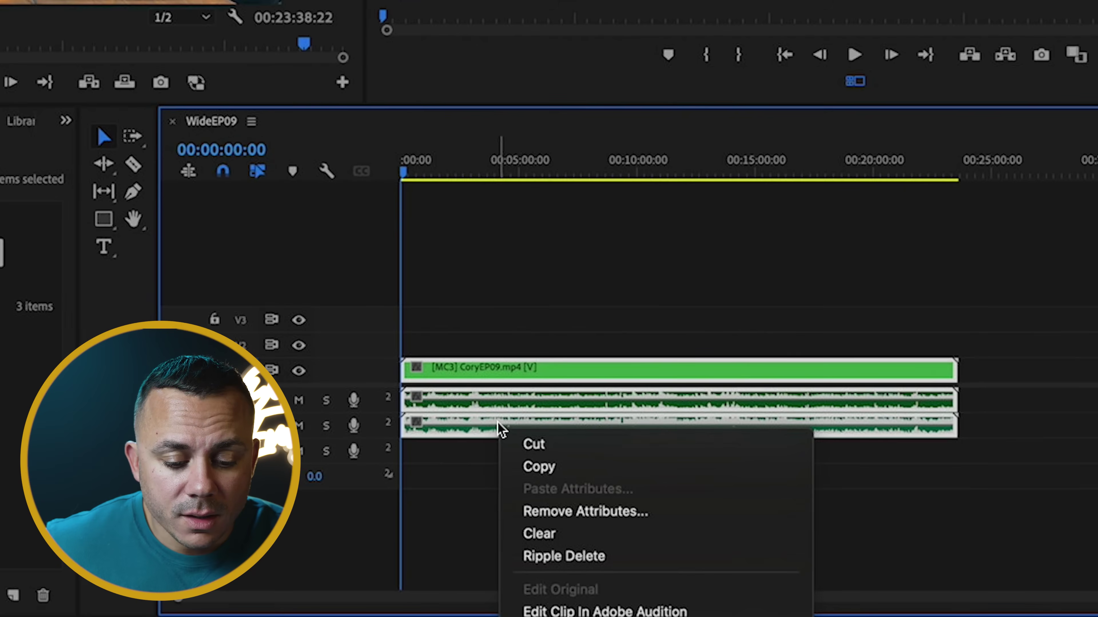
pyautogui.scroll(-7, 656, 529)
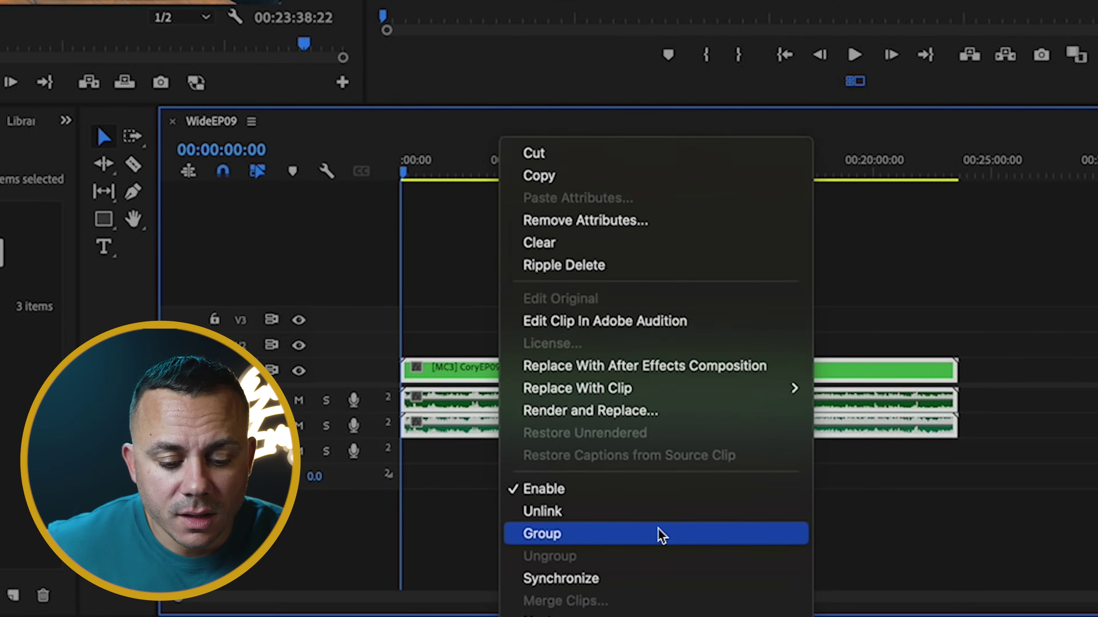
pyautogui.scroll(-2, 657, 533)
pyautogui.click(632, 531)
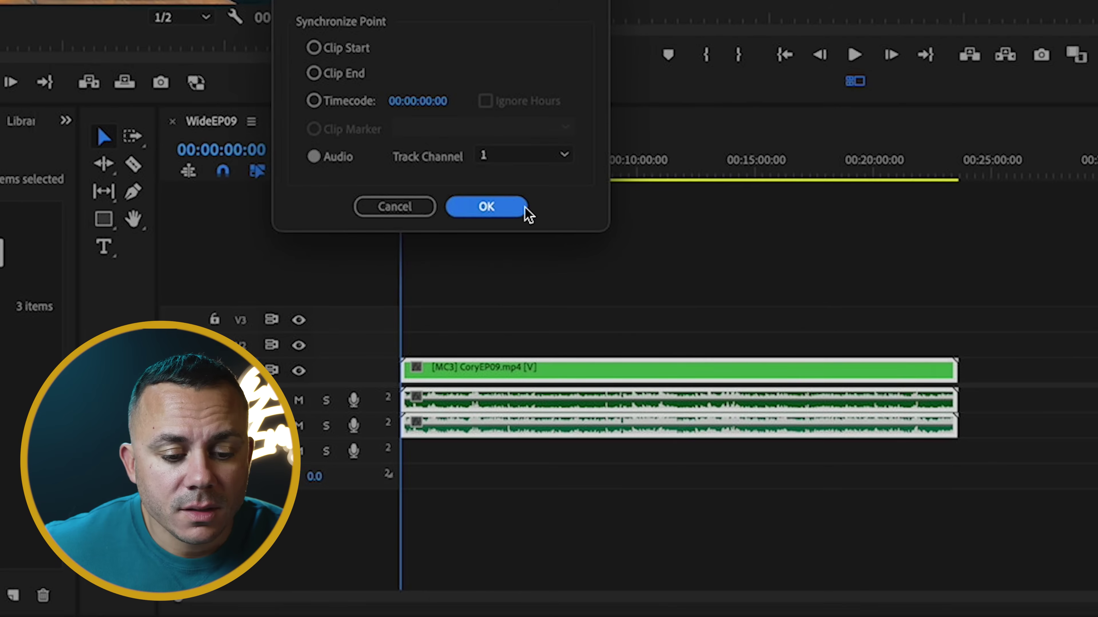
pyautogui.click(507, 208)
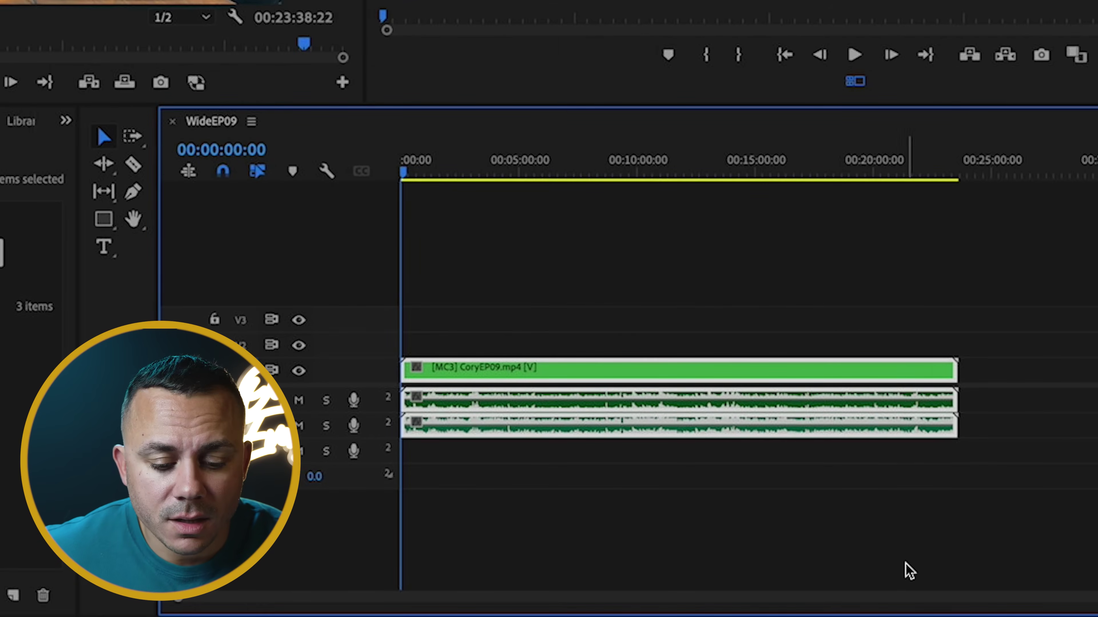
pyautogui.press('=')
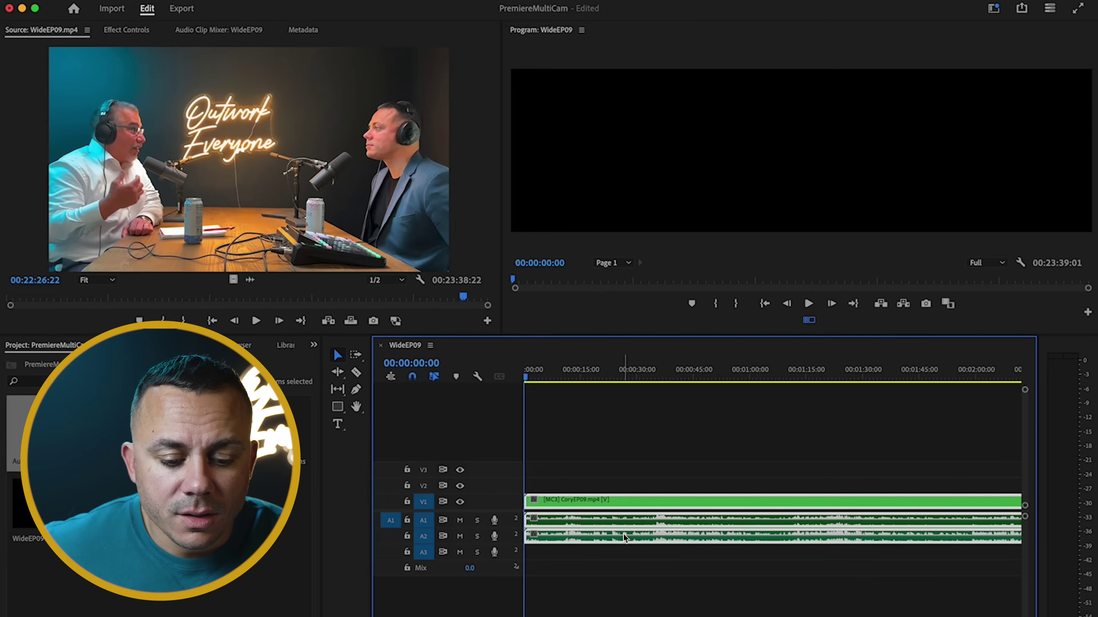
# Try moving the high-quality audio onto A1, then undo that move.
pyautogui.click(615, 466)
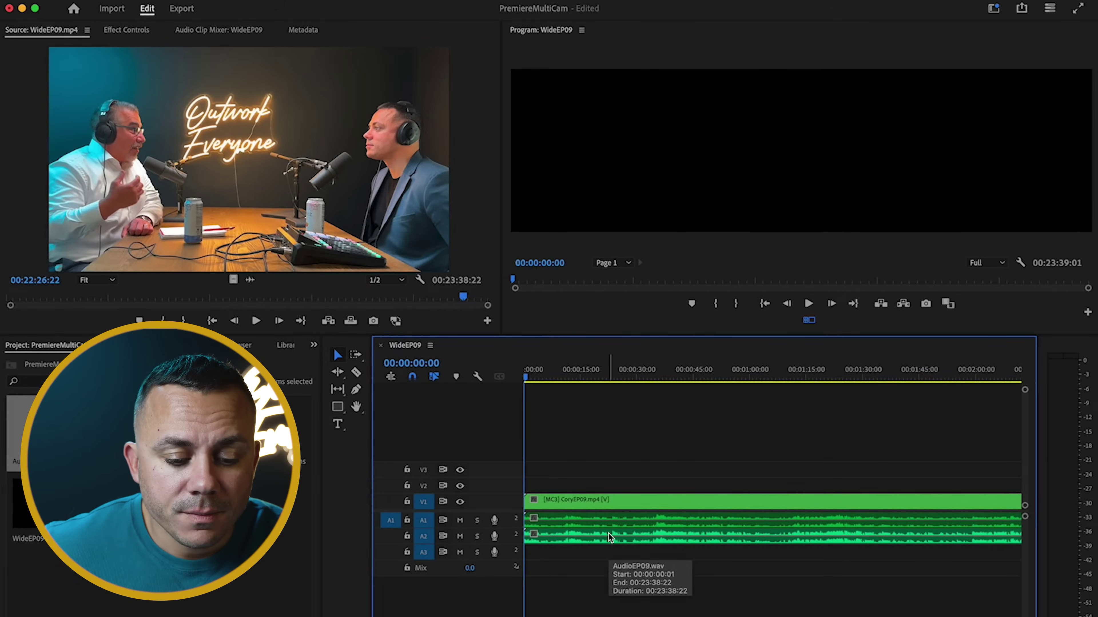
pyautogui.moveTo(608, 537); pyautogui.dragTo(615, 523)
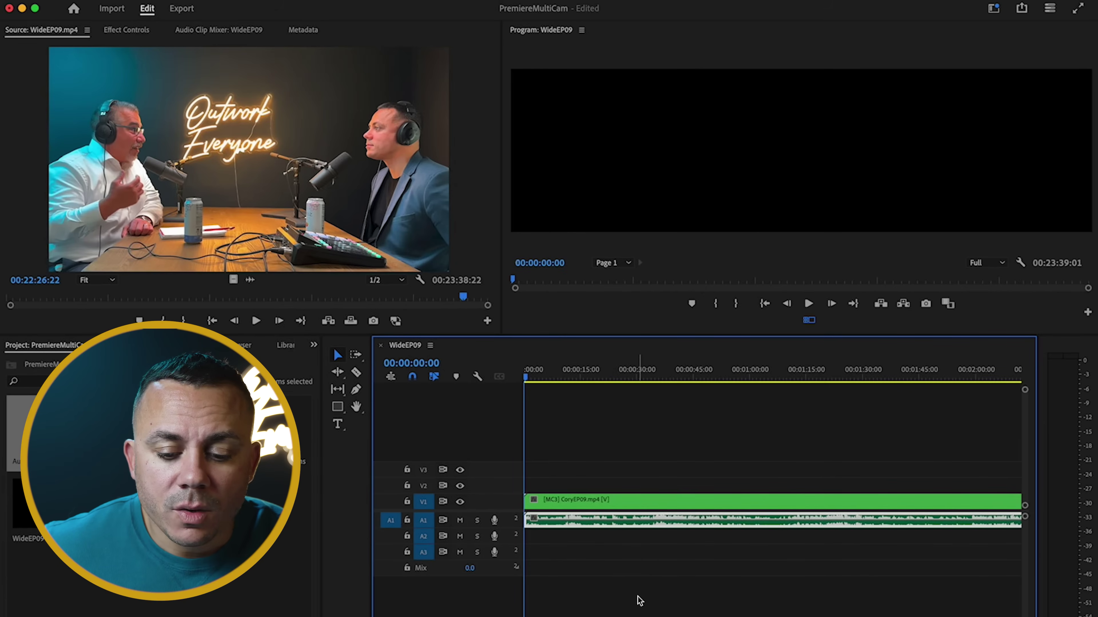
pyautogui.press('-')
pyautogui.press('-')
pyautogui.press('-')
pyautogui.press('-')
pyautogui.press('-')
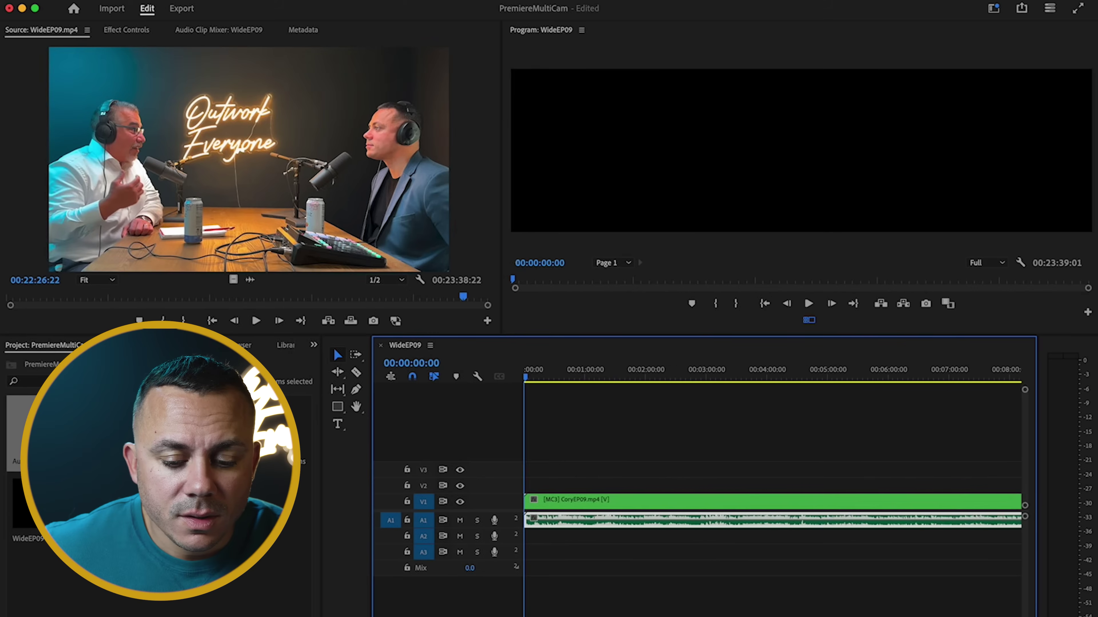
pyautogui.press('-')
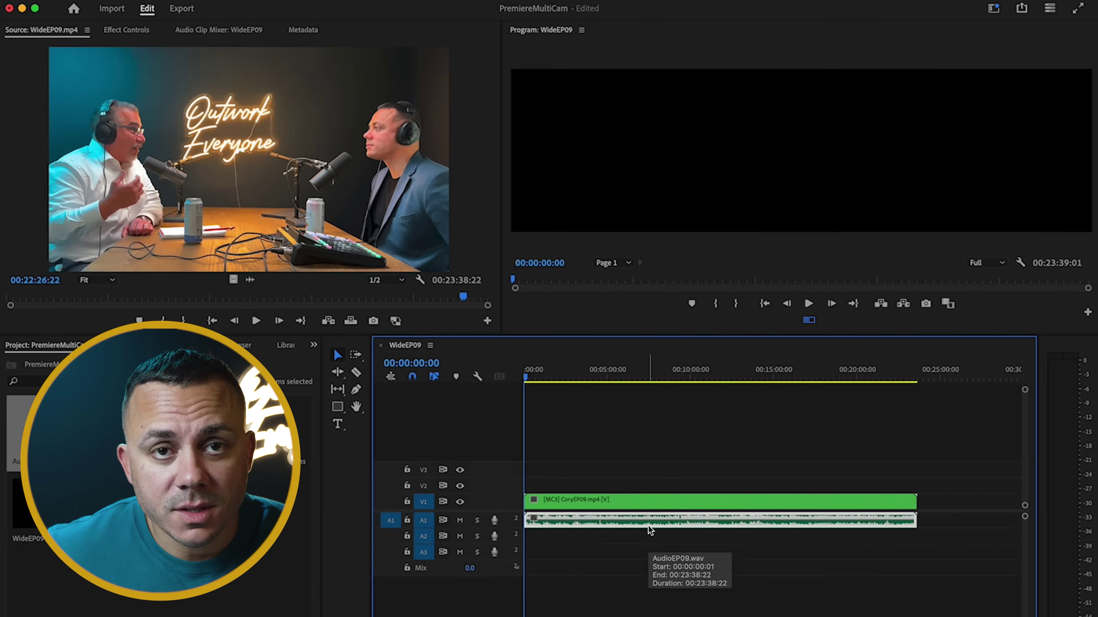
pyautogui.press('super+z')
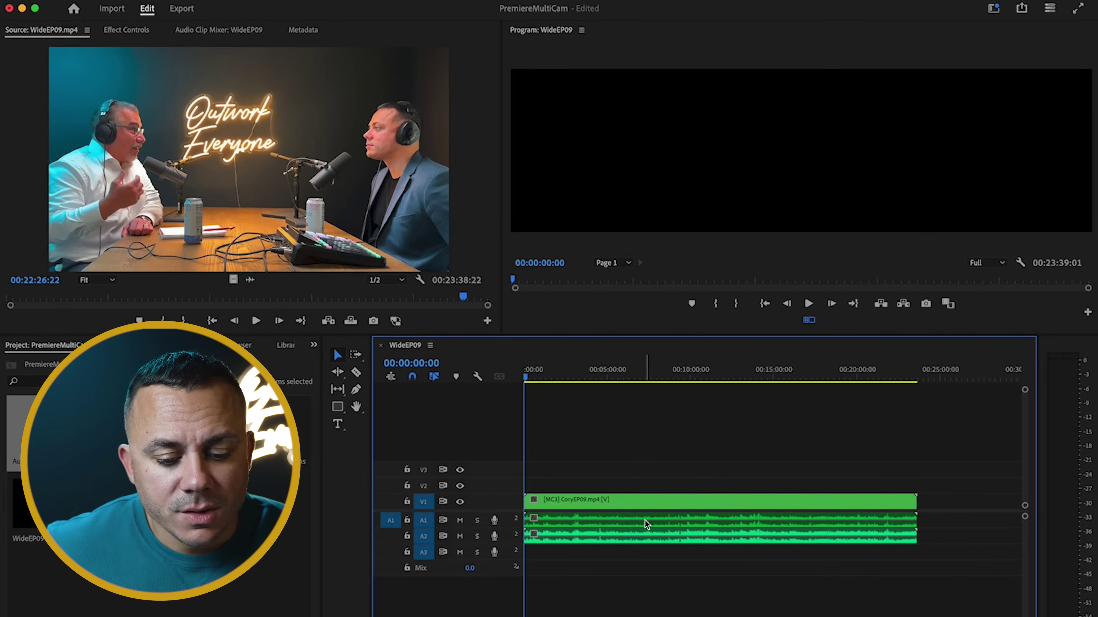
# Unlink and delete the multicam clip's camera audio, then move AudioEP09.wav up to A1.
pyautogui.rightClick(643, 519)
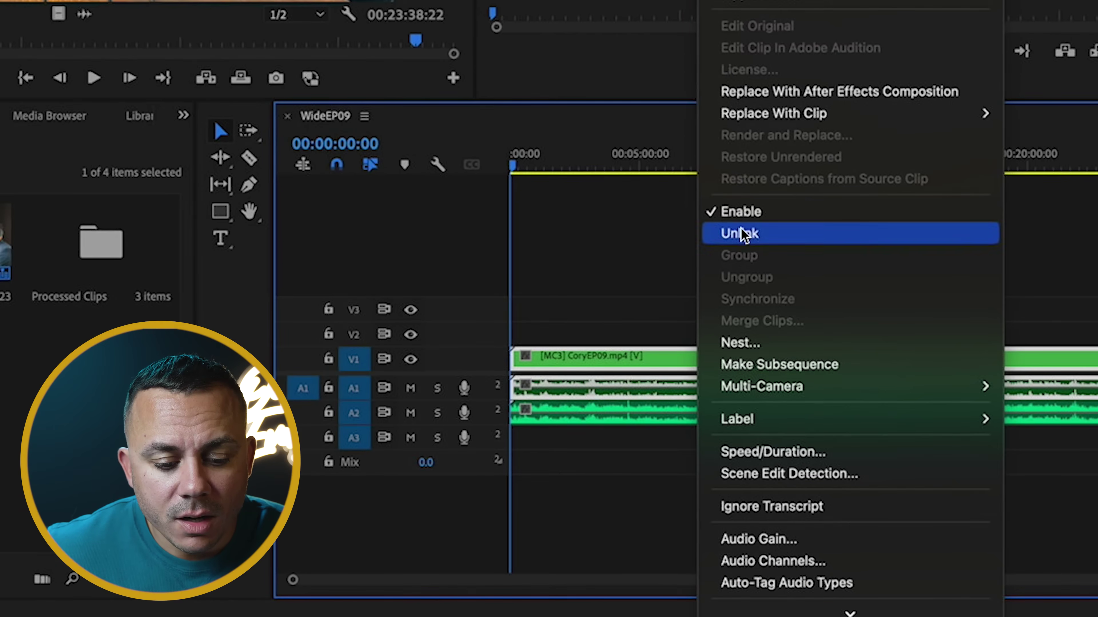
pyautogui.click(745, 235)
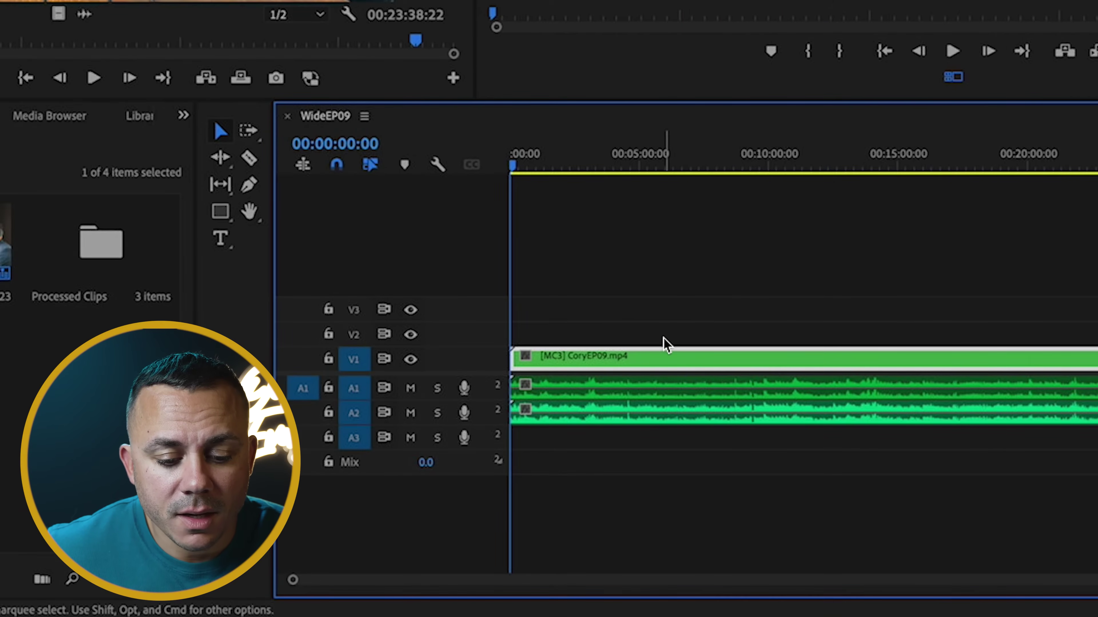
pyautogui.click(672, 393)
pyautogui.press('Delete')
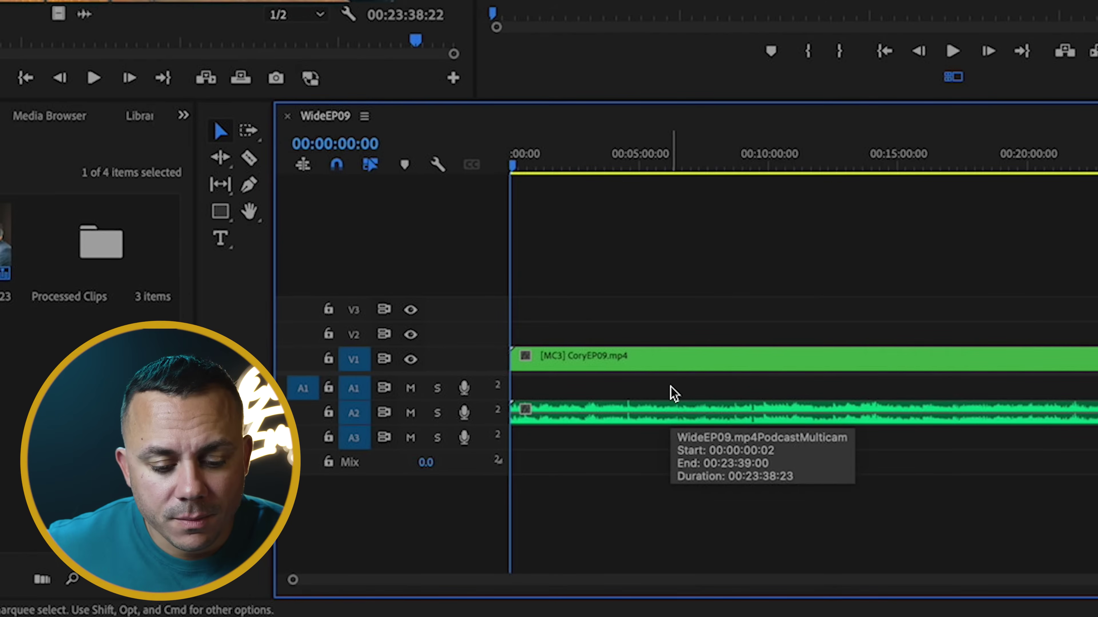
pyautogui.moveTo(681, 411); pyautogui.dragTo(692, 389)
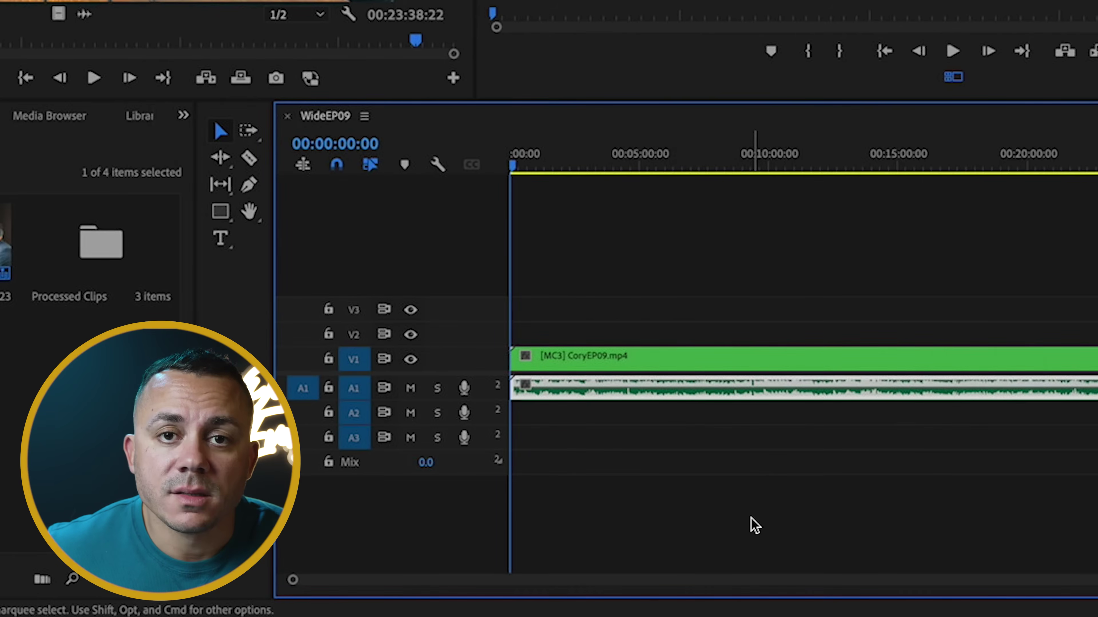
pyautogui.moveTo(718, 289); pyautogui.dragTo(721, 417)
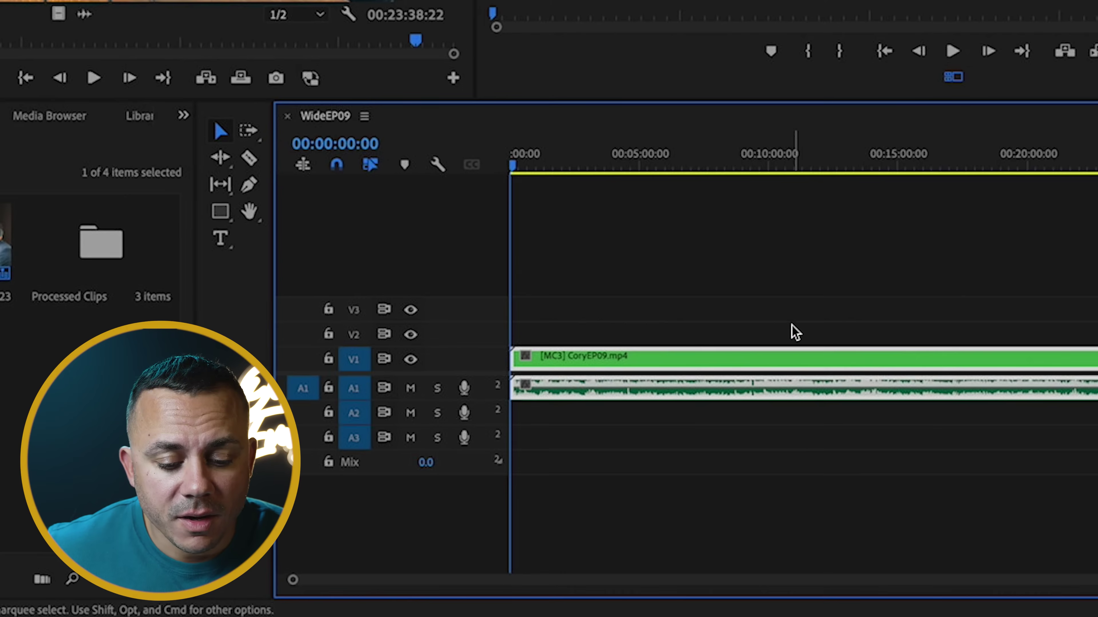
# Link the multicam video with AudioEP09.wav on A1 and make the tracks taller.
pyautogui.rightClick(719, 365)
pyautogui.scroll(-10, 743, 389)
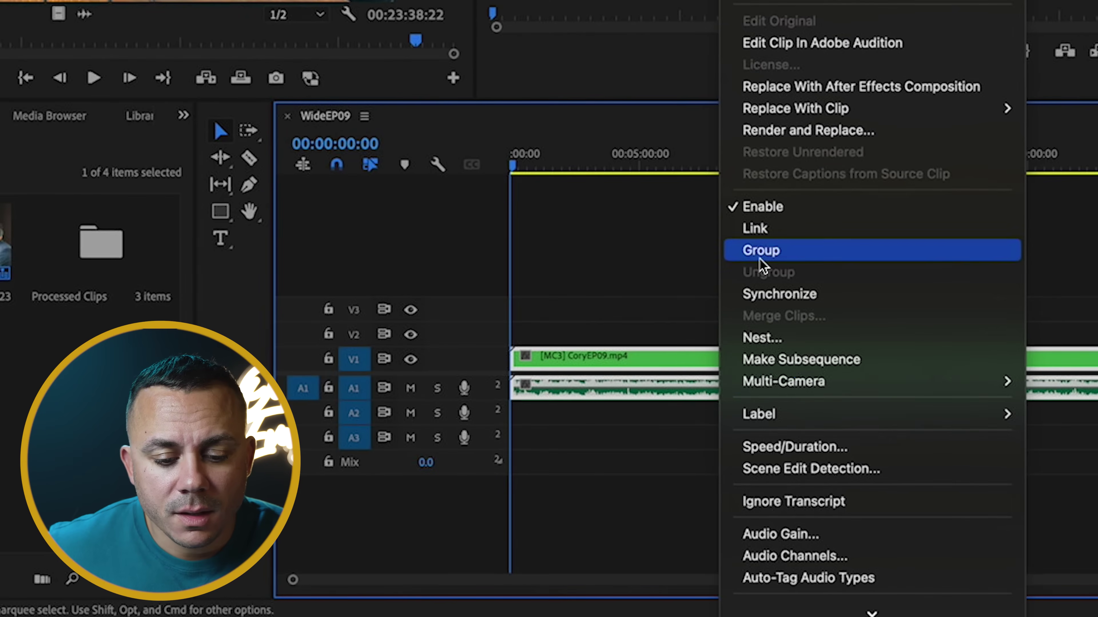
pyautogui.click(761, 229)
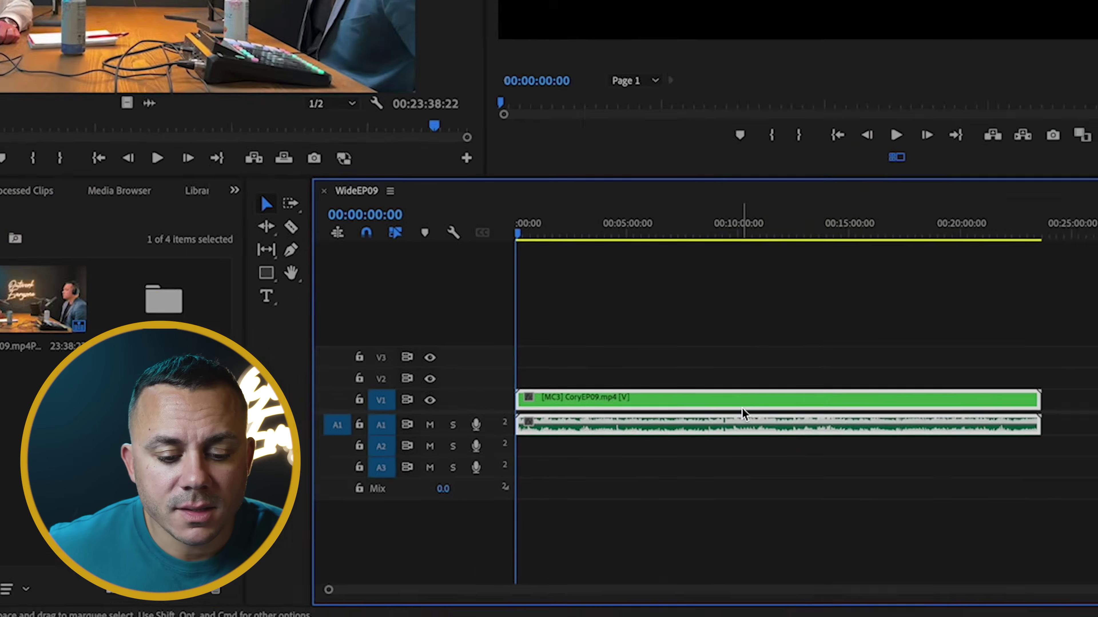
pyautogui.click(687, 553)
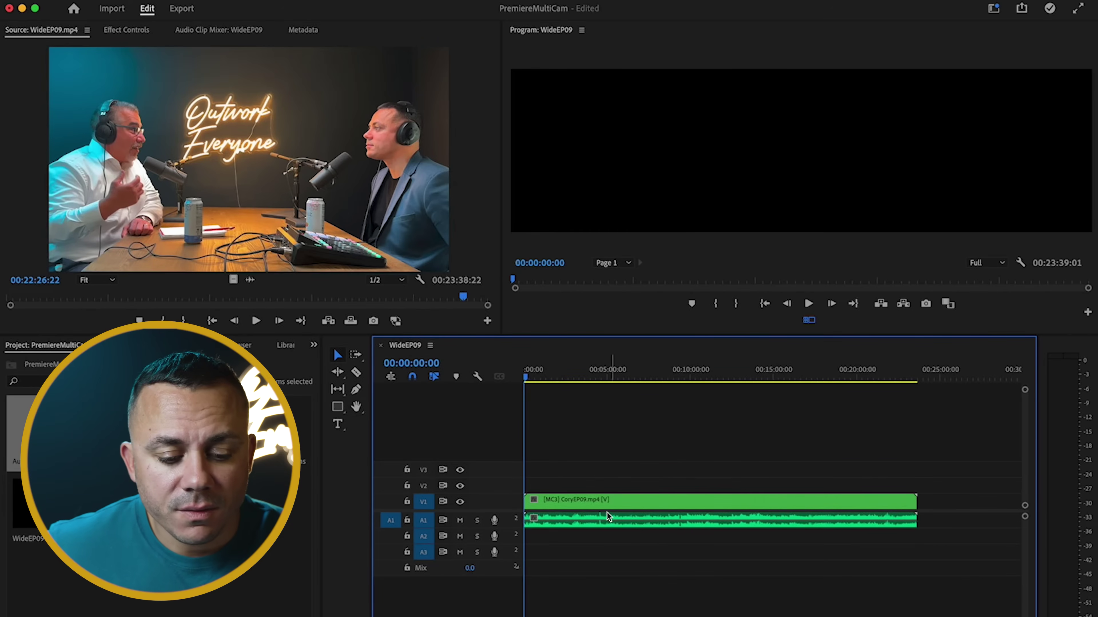
pyautogui.hotkey('shift', '=')
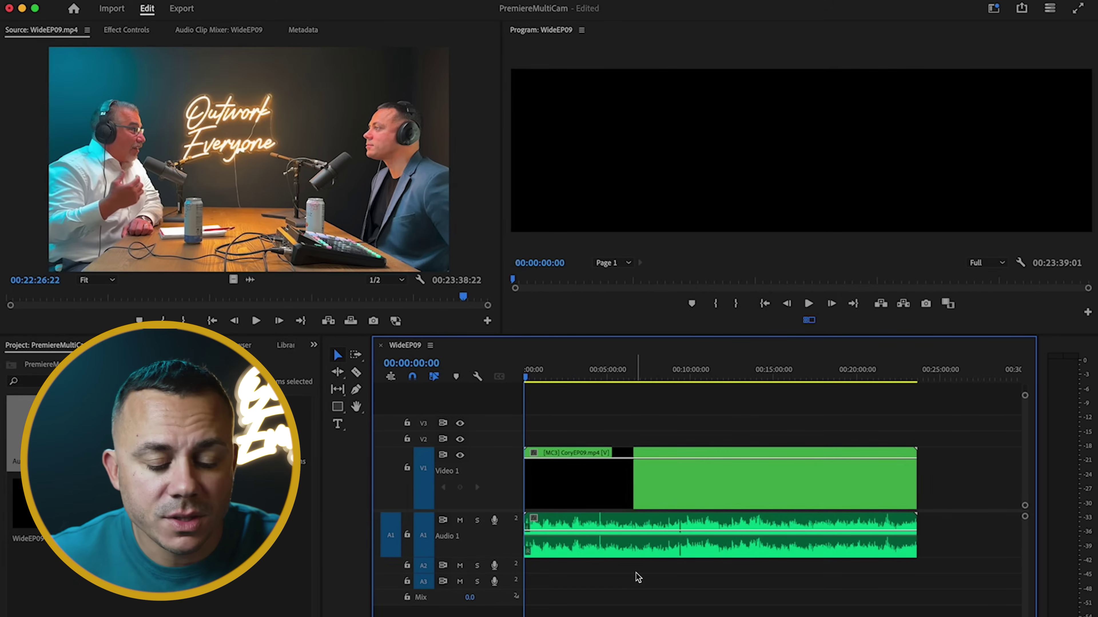
# Show all three angles in the Program monitor and make the wide shot active at about 16 seconds.
pyautogui.click(629, 480)
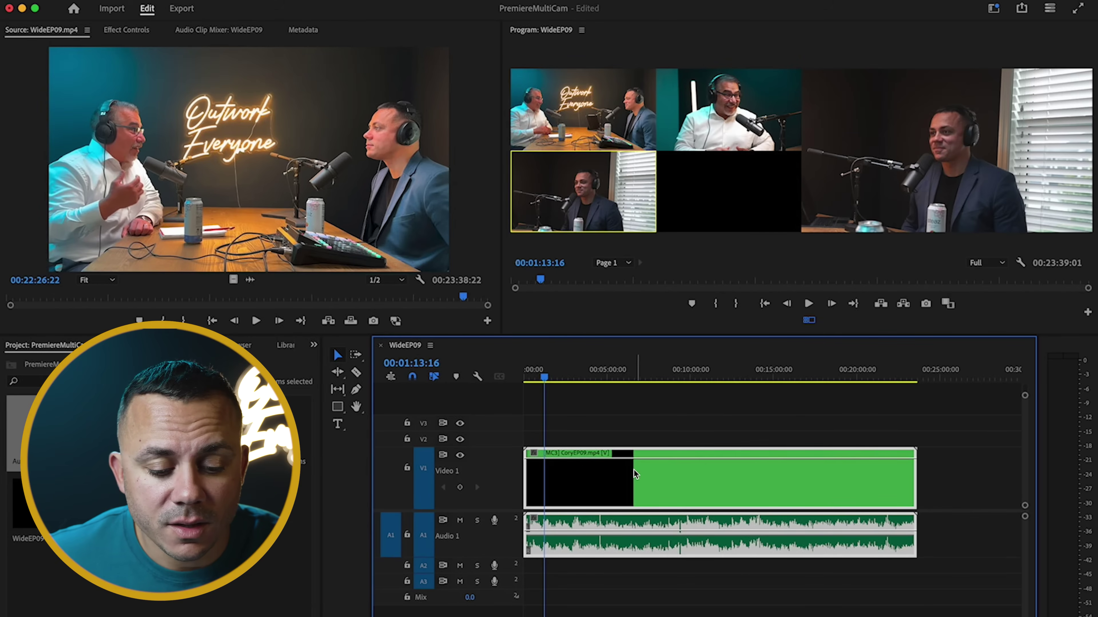
pyautogui.click(635, 584)
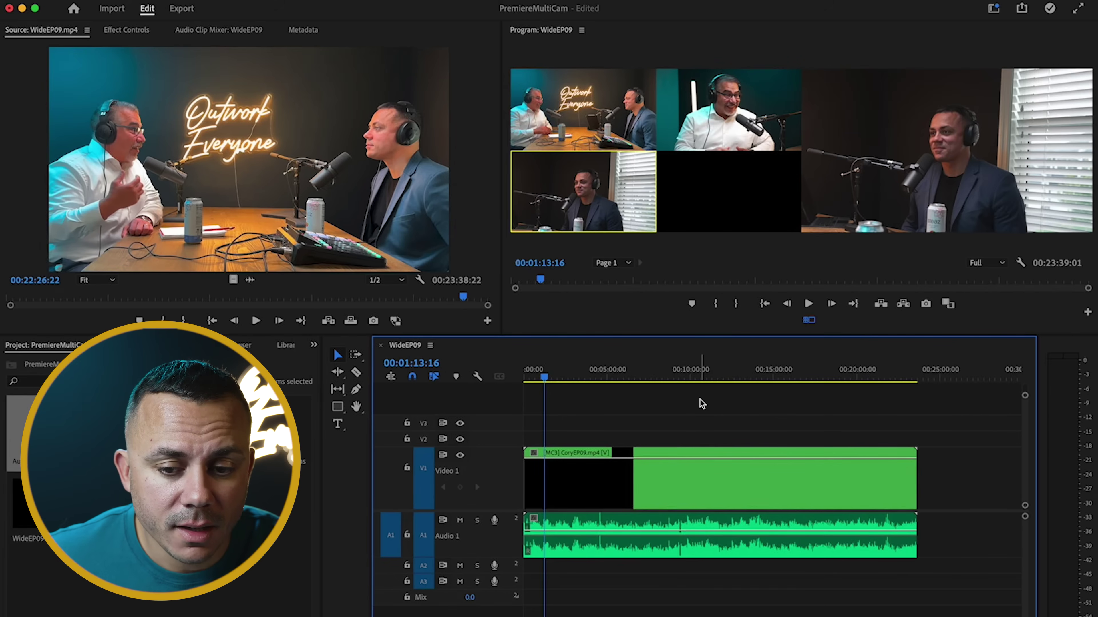
pyautogui.moveTo(545, 377); pyautogui.dragTo(529, 380)
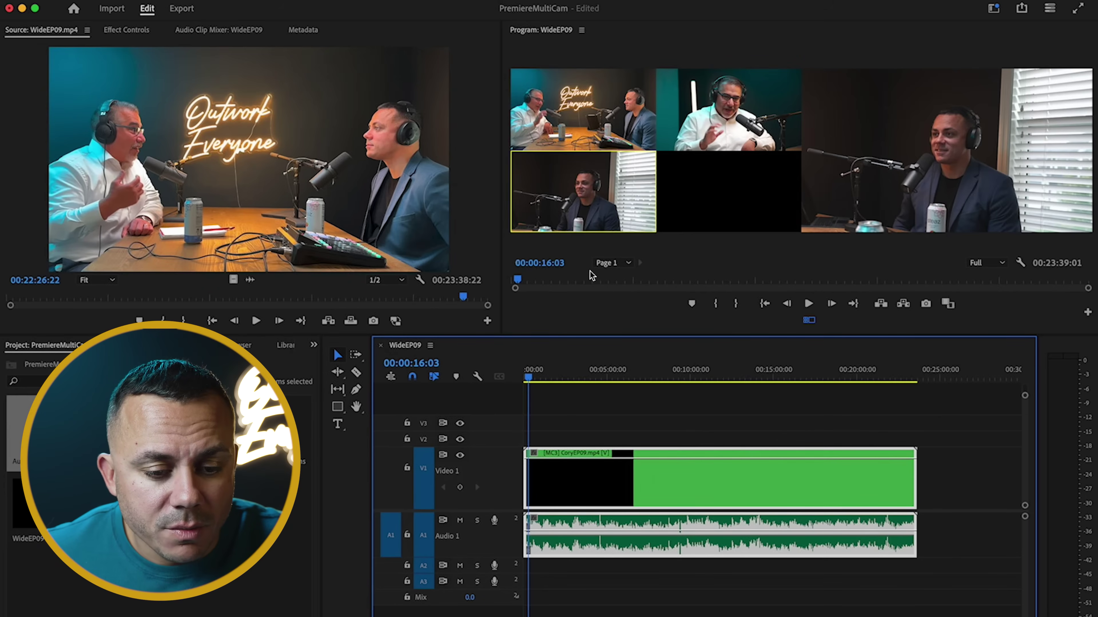
pyautogui.click(591, 97)
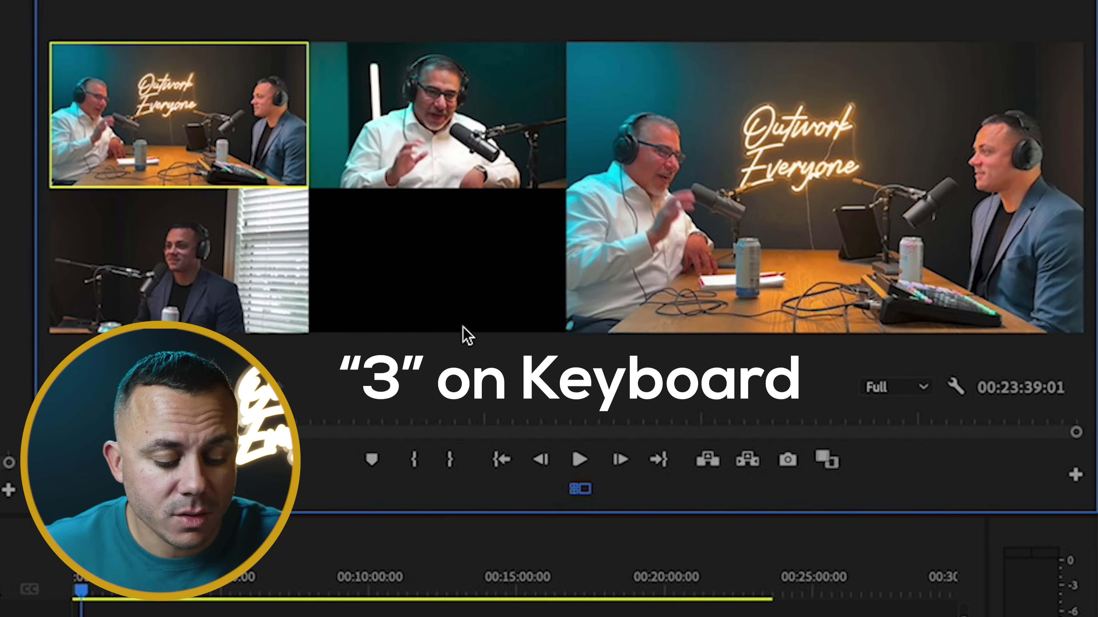
# During playback, cut live to angles 2, 1, 3 and 2, then stop.
pyautogui.press('space')
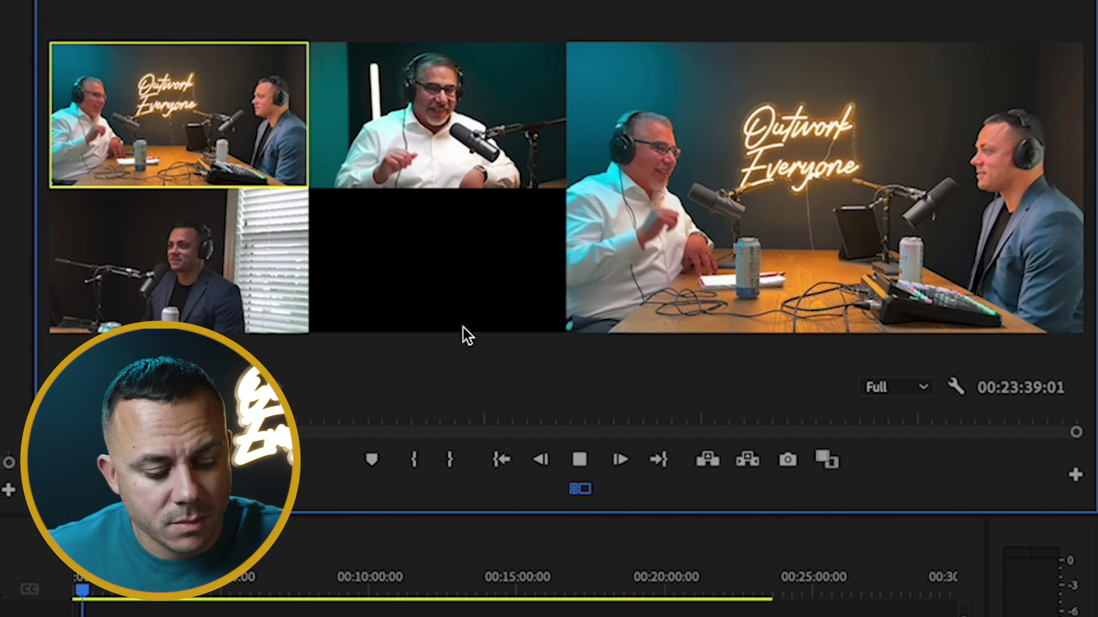
pyautogui.press('2')
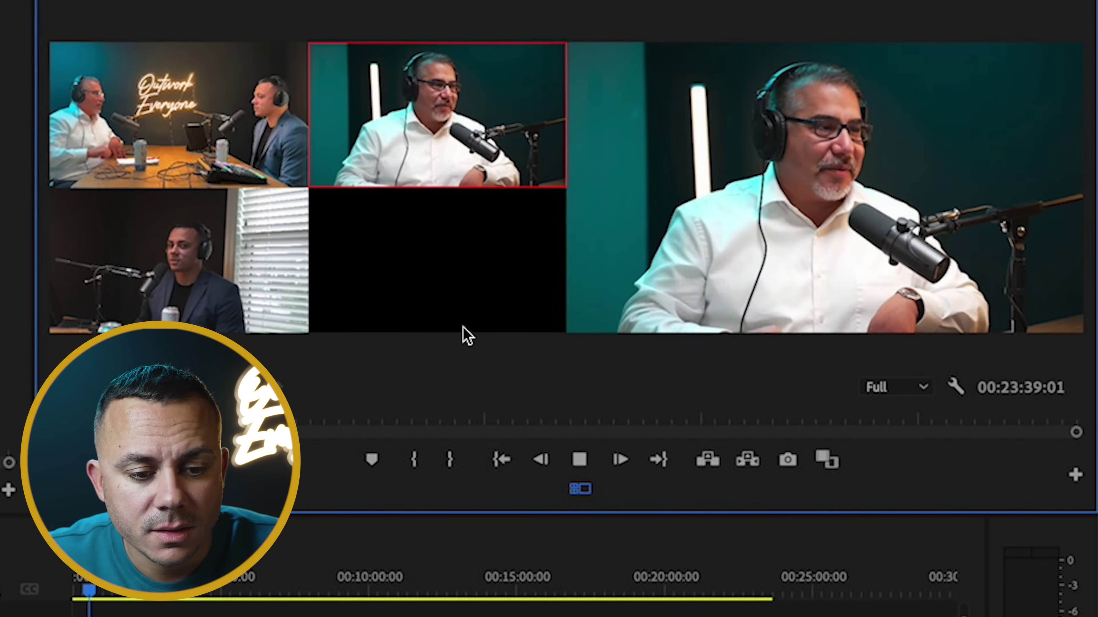
pyautogui.press('1')
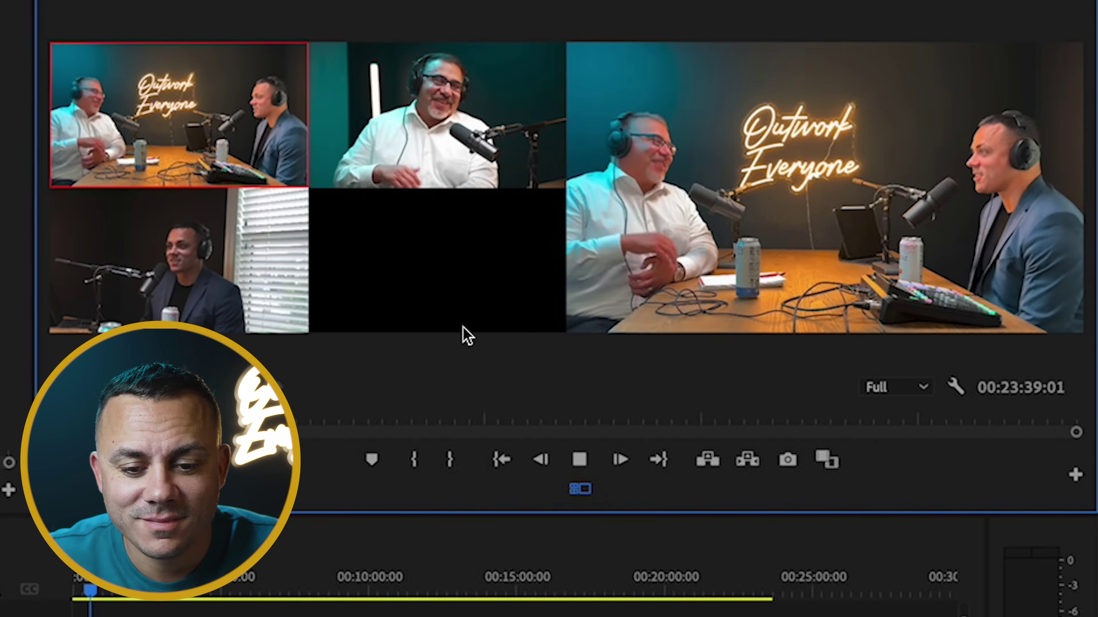
pyautogui.press('3')
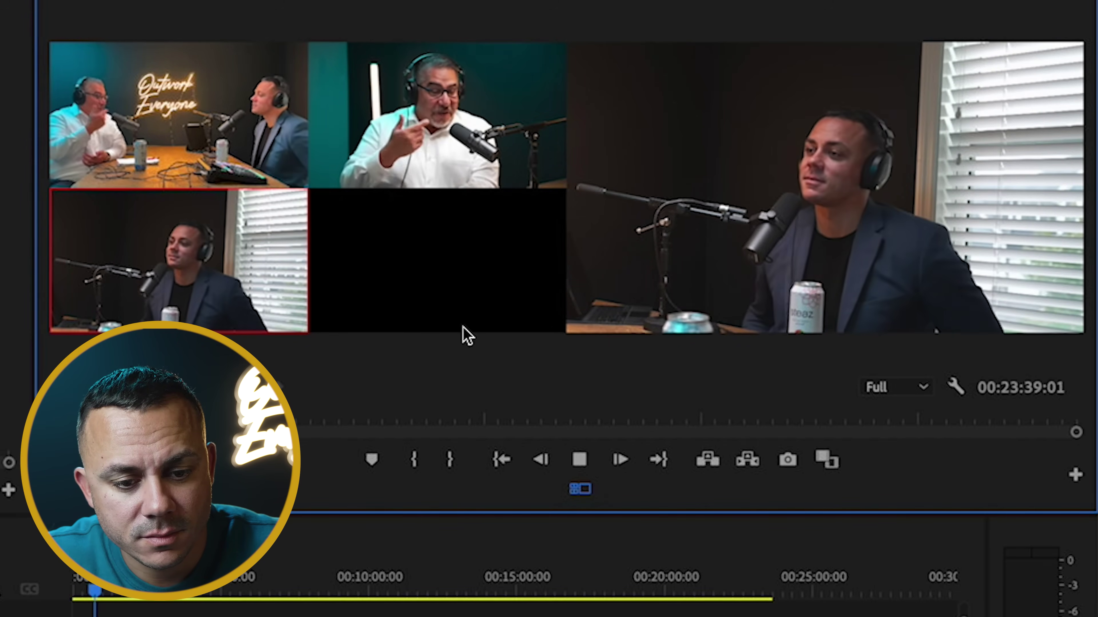
pyautogui.press('2')
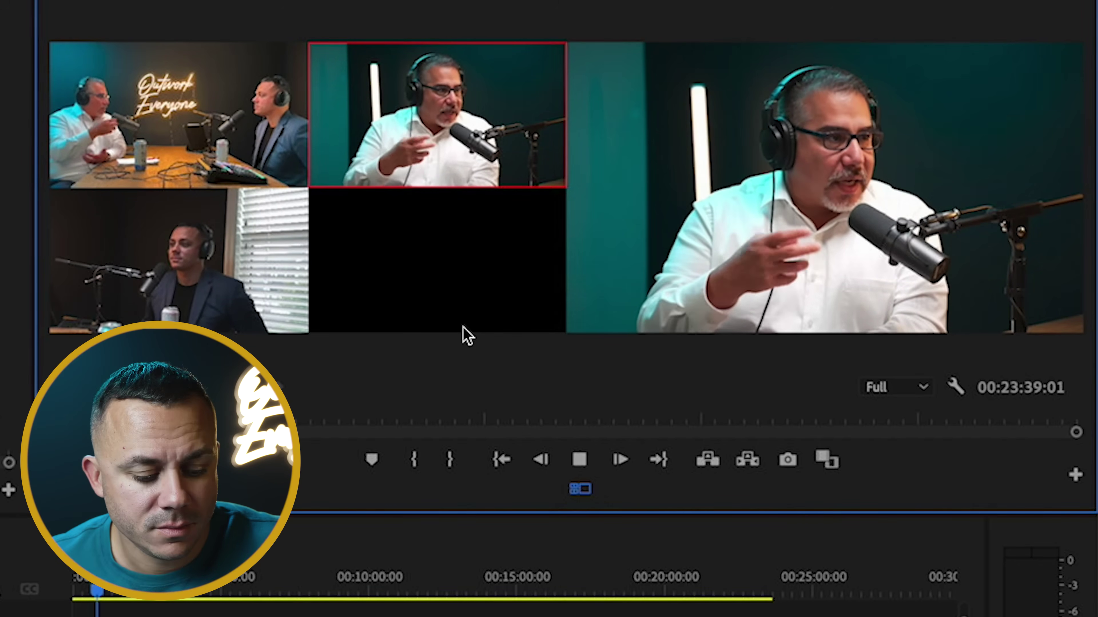
pyautogui.press('space')
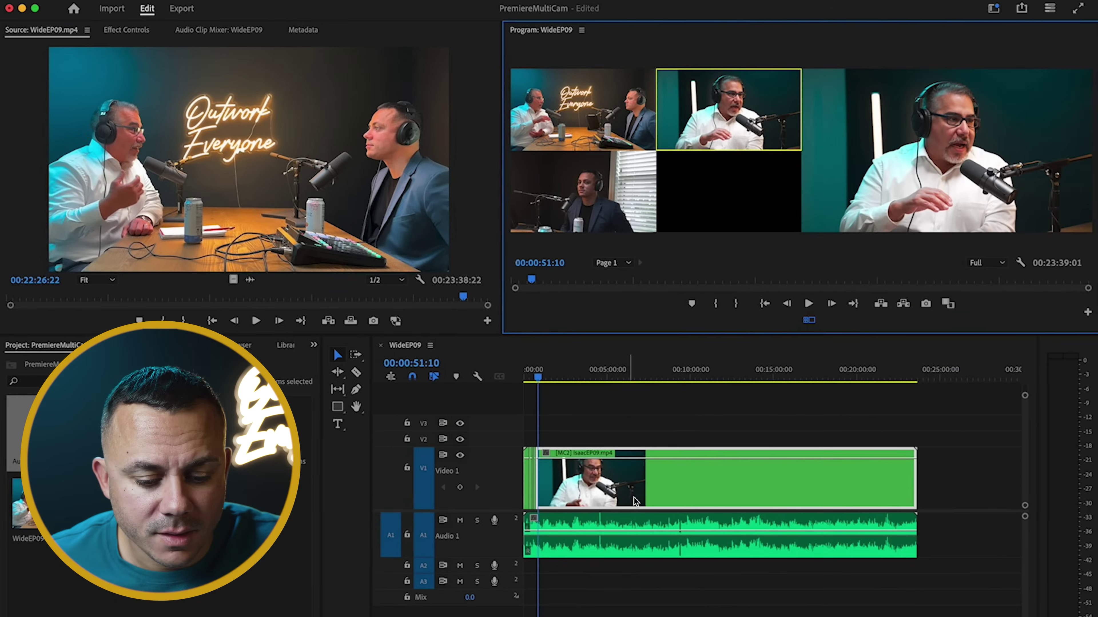
# Play from about 43 seconds and record switches to camera 2, then camera 3 around 51 seconds.
pyautogui.hotkey('shift', '3')
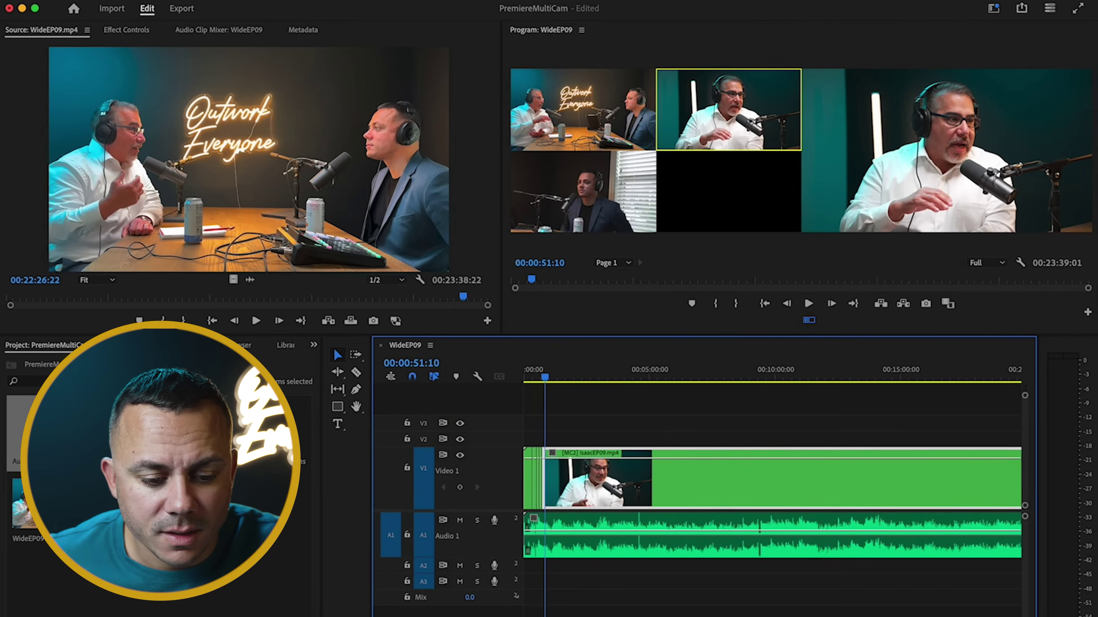
pyautogui.press('=')
pyautogui.press('=')
pyautogui.press('=')
pyautogui.press('=')
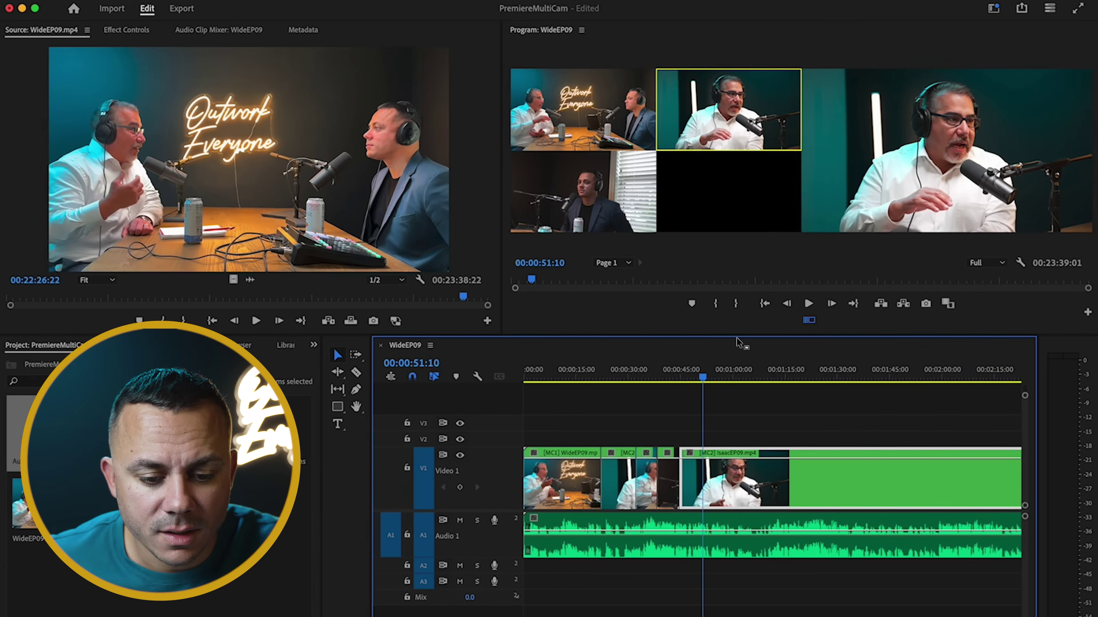
pyautogui.moveTo(701, 379); pyautogui.dragTo(579, 378)
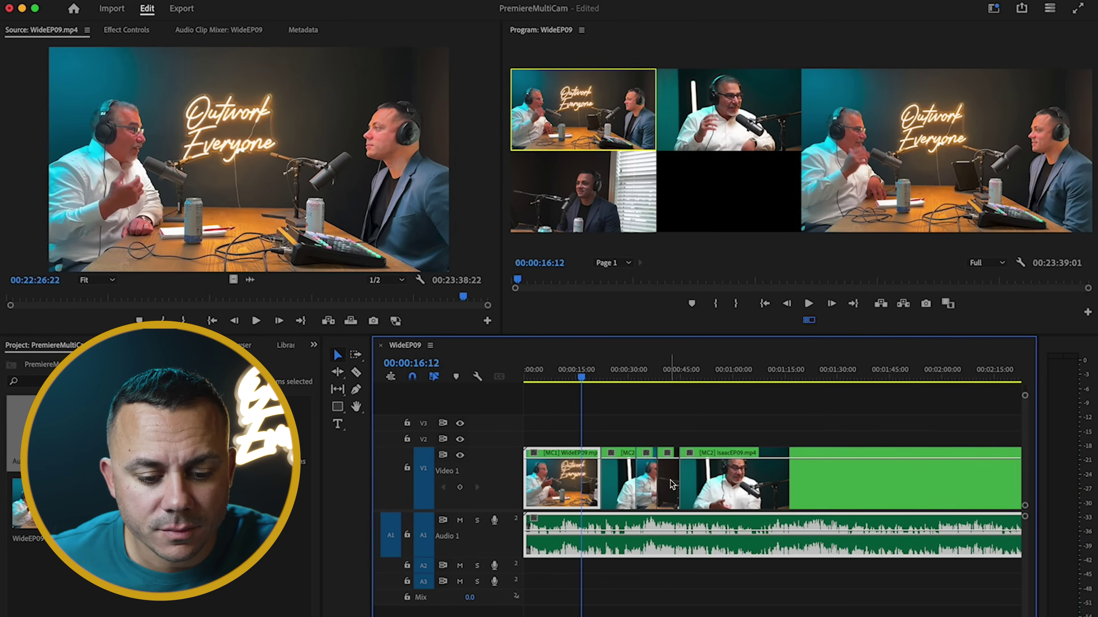
pyautogui.moveTo(583, 378); pyautogui.dragTo(679, 376)
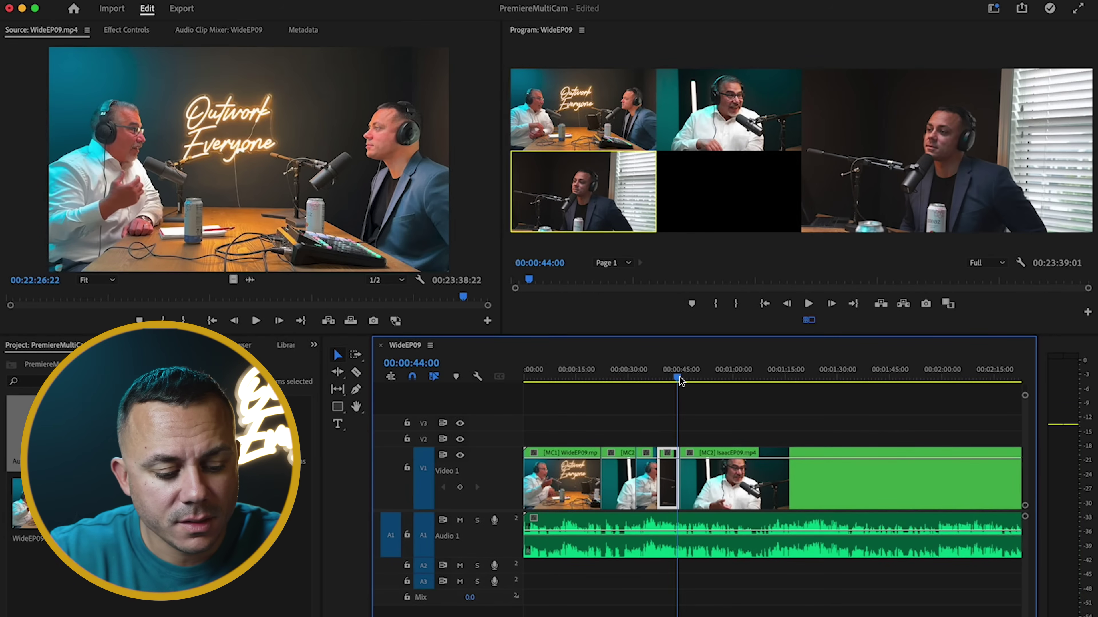
pyautogui.press('space')
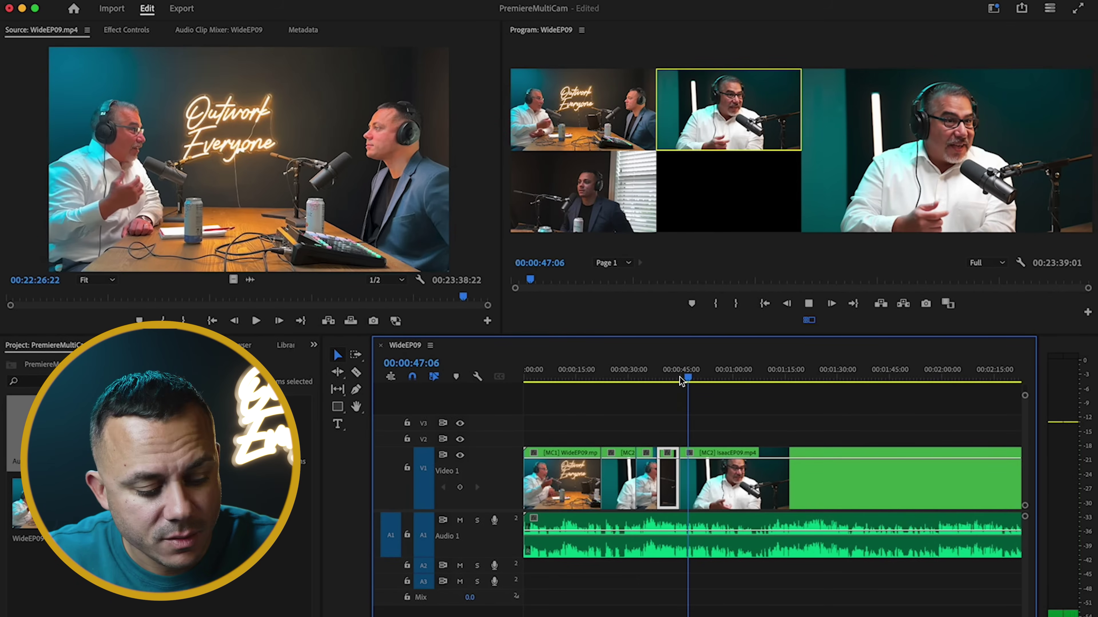
pyautogui.press('2')
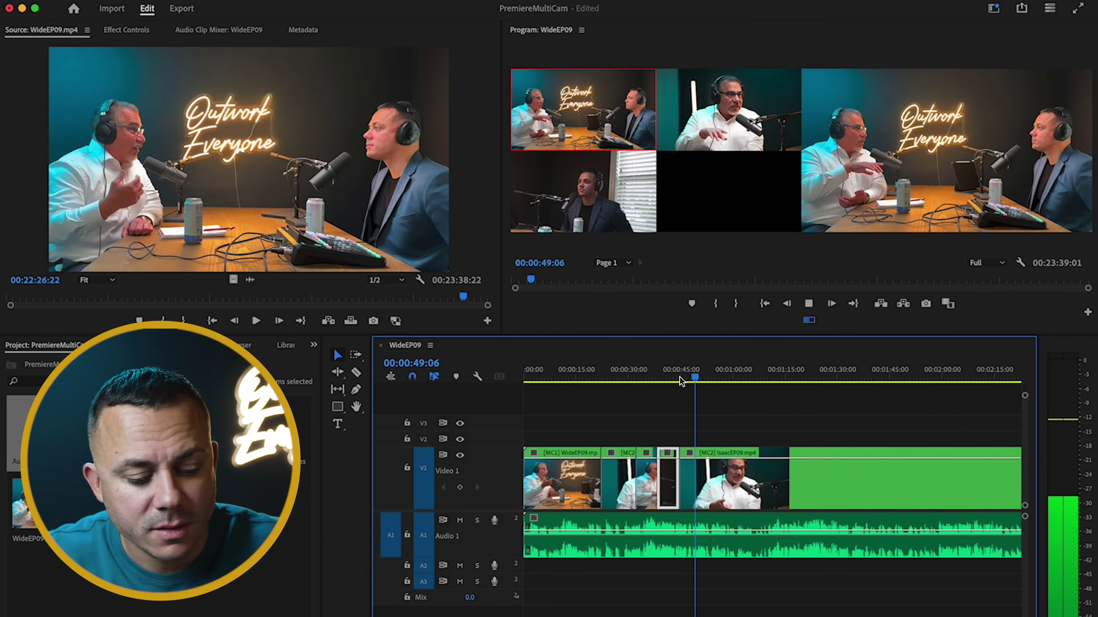
pyautogui.press('3')
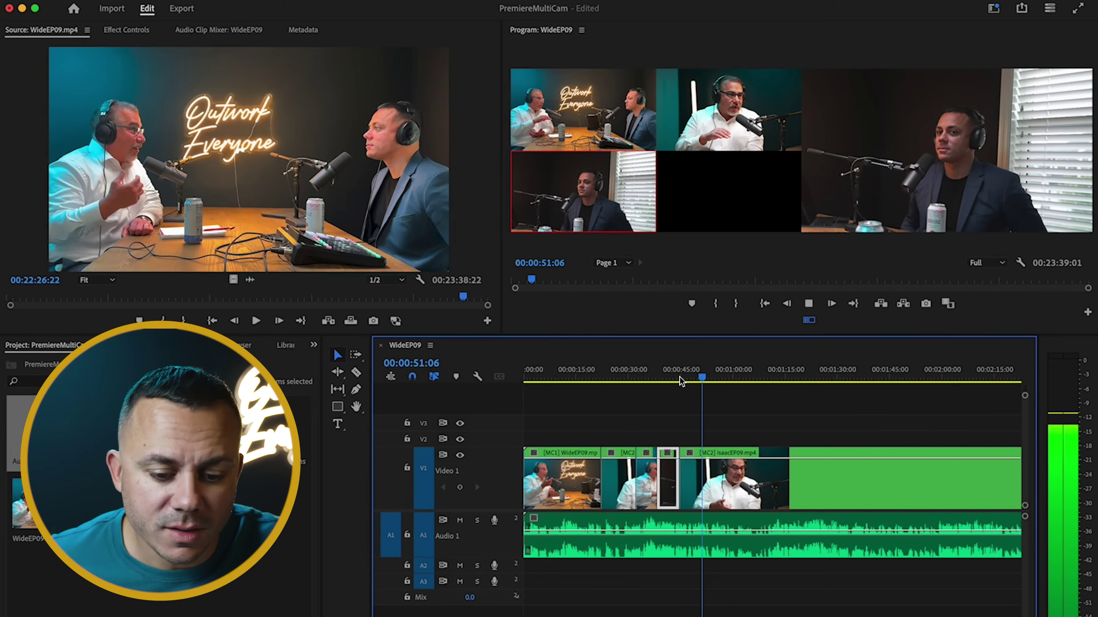
pyautogui.press('space')
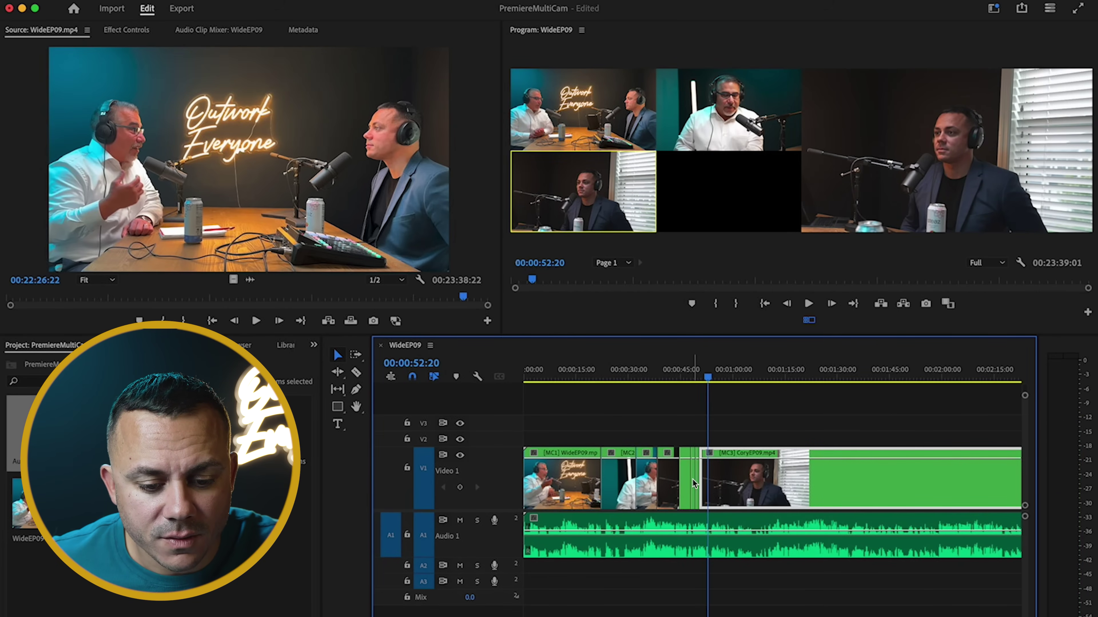
# Zoom in and scrub back to about 30–33 seconds to review the new camera 3 cut.
pyautogui.moveTo(713, 374); pyautogui.dragTo(649, 383)
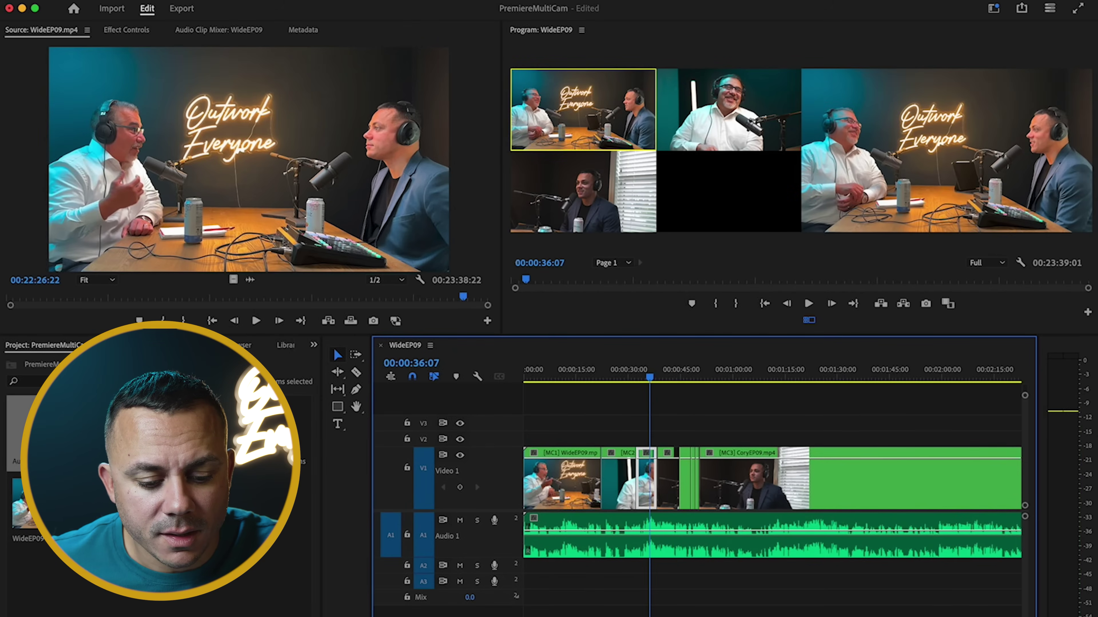
pyautogui.press('=')
pyautogui.press('=')
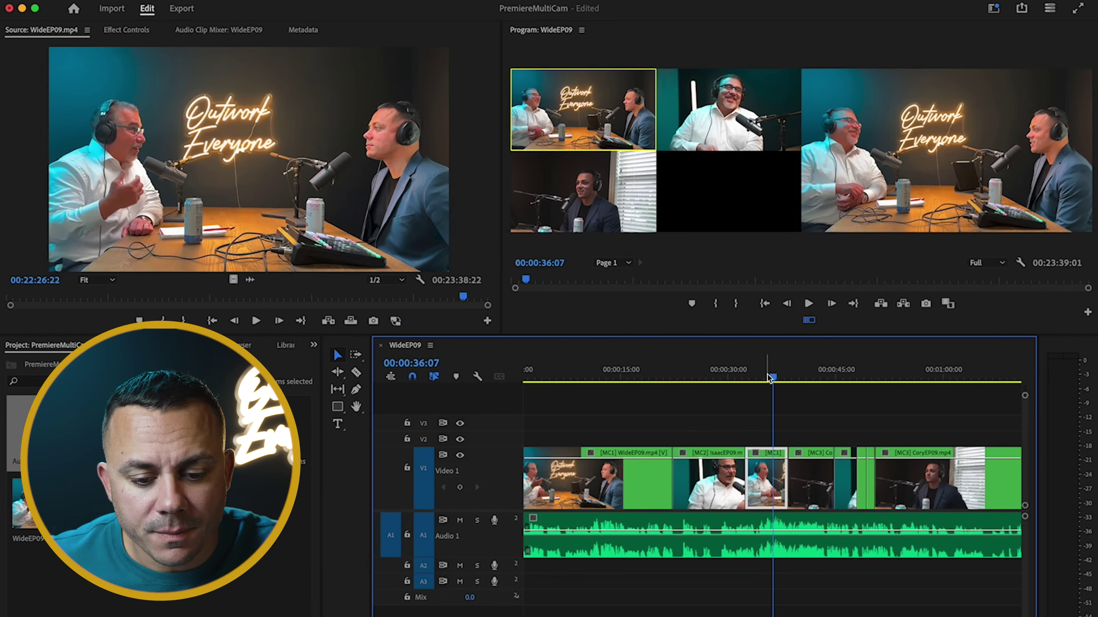
pyautogui.moveTo(769, 376); pyautogui.dragTo(730, 392)
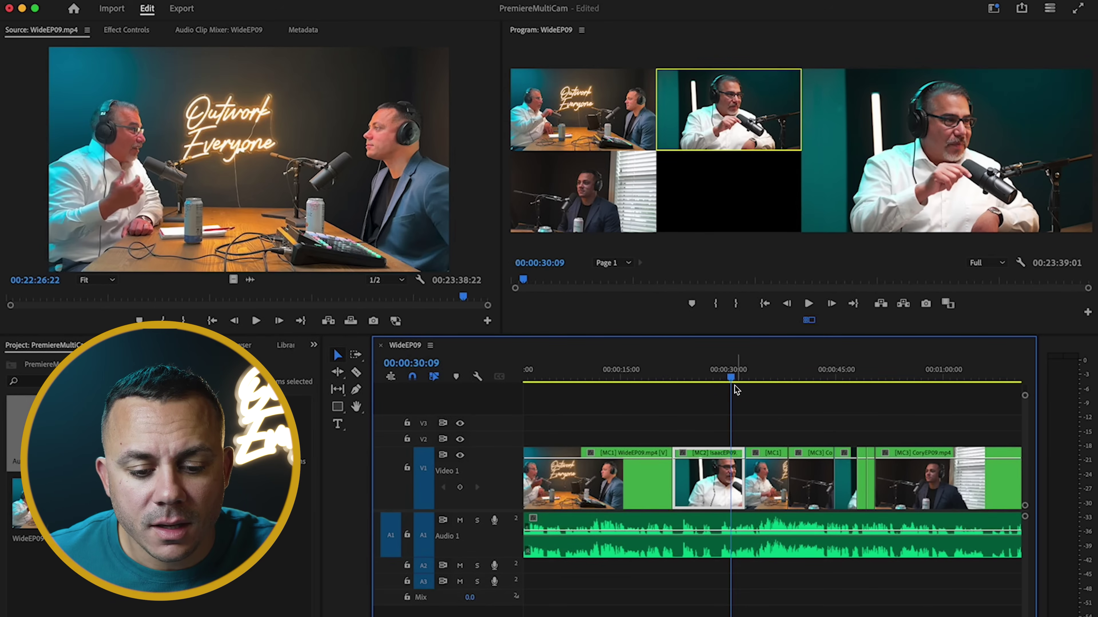
pyautogui.moveTo(733, 379)
pyautogui.mouseDown()
pyautogui.moveTo(754, 378)
pyautogui.moveTo(731, 383)
pyautogui.mouseUp()
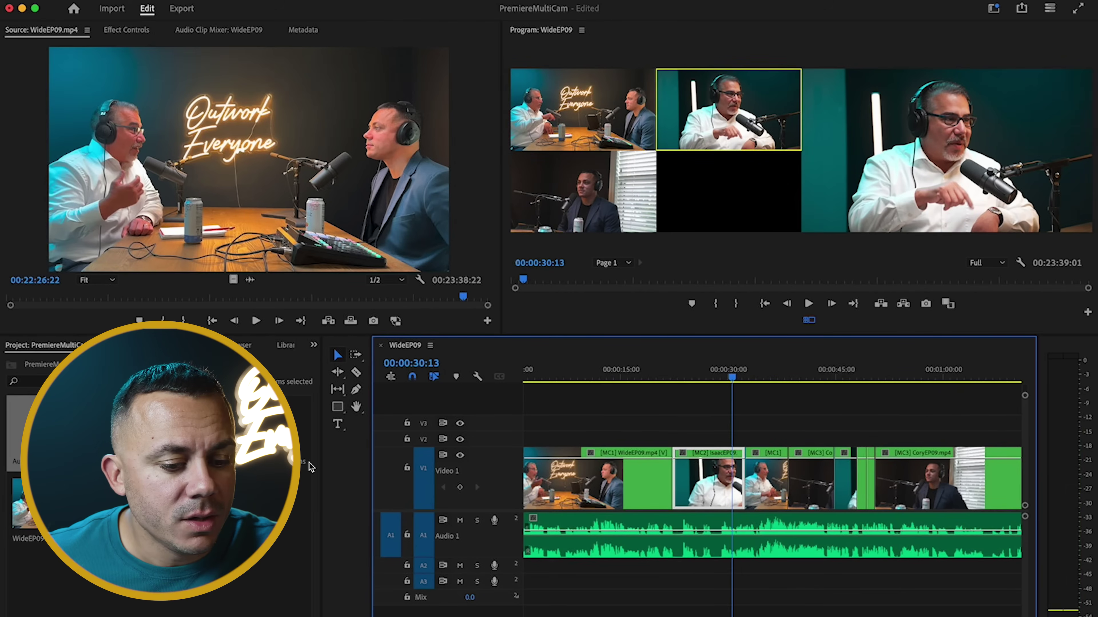
# Switch to the Rolling Edit Tool from the Ripple Edit flyout.
pyautogui.click(338, 373)
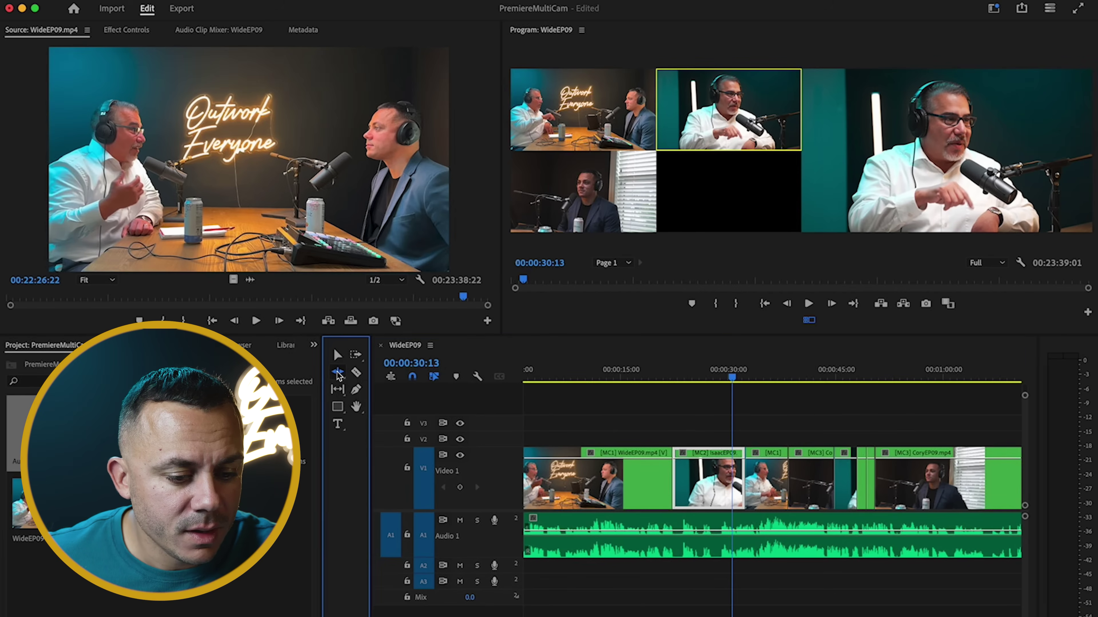
pyautogui.click(338, 374)
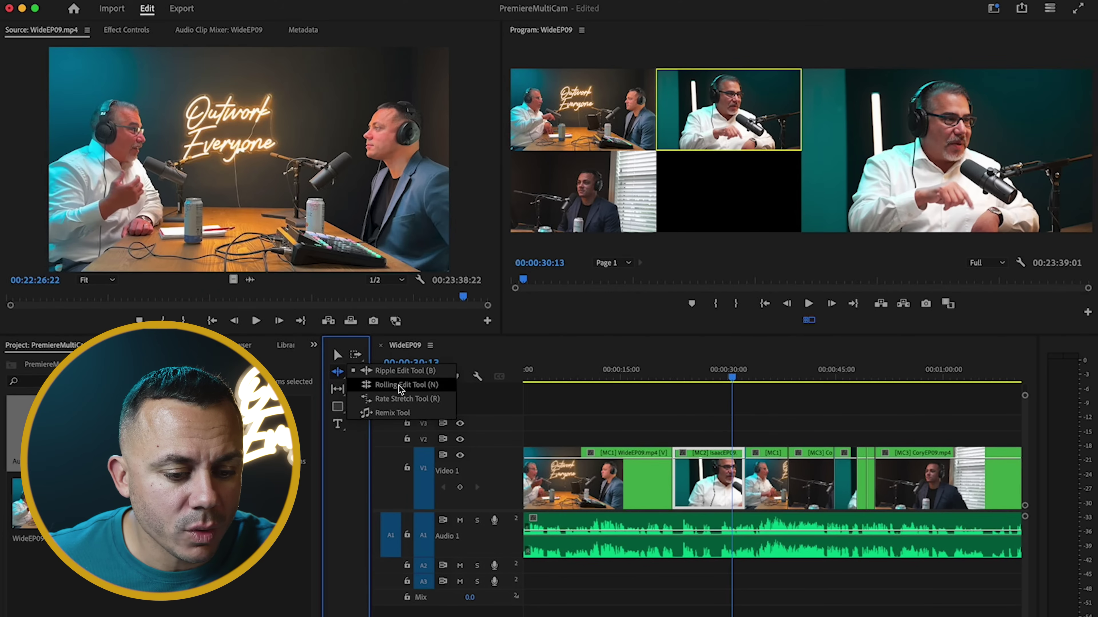
pyautogui.click(407, 386)
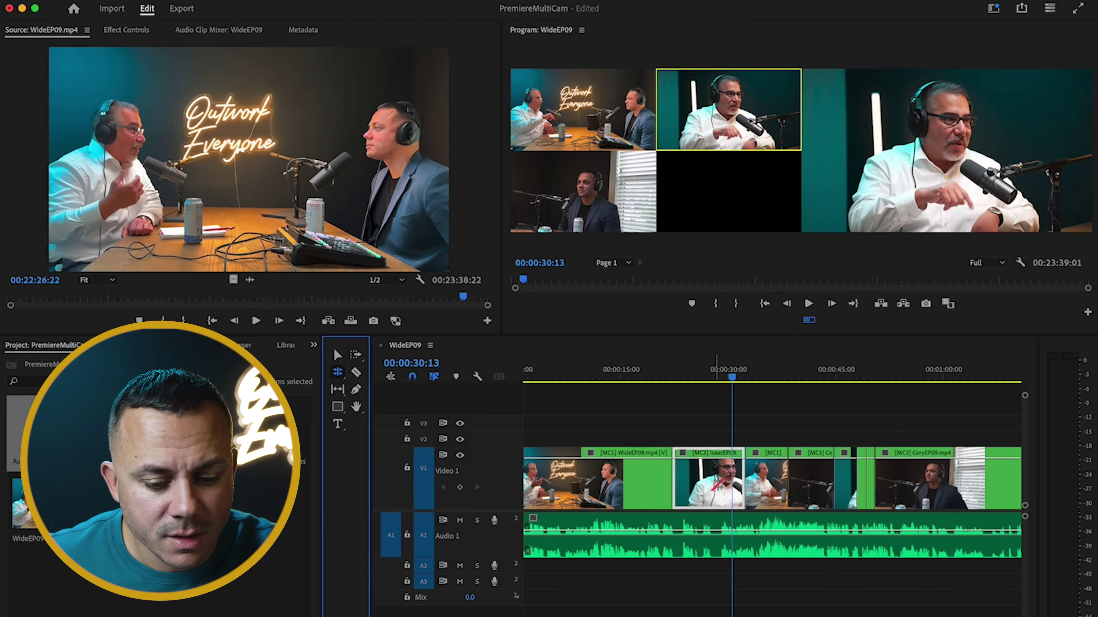
# Roll the camera 2/wide-shot cut 00:00:01:21 earlier and play back the result.
pyautogui.click(744, 468)
pyautogui.moveTo(744, 468); pyautogui.dragTo(719, 475)
pyautogui.moveTo(733, 376); pyautogui.dragTo(709, 389)
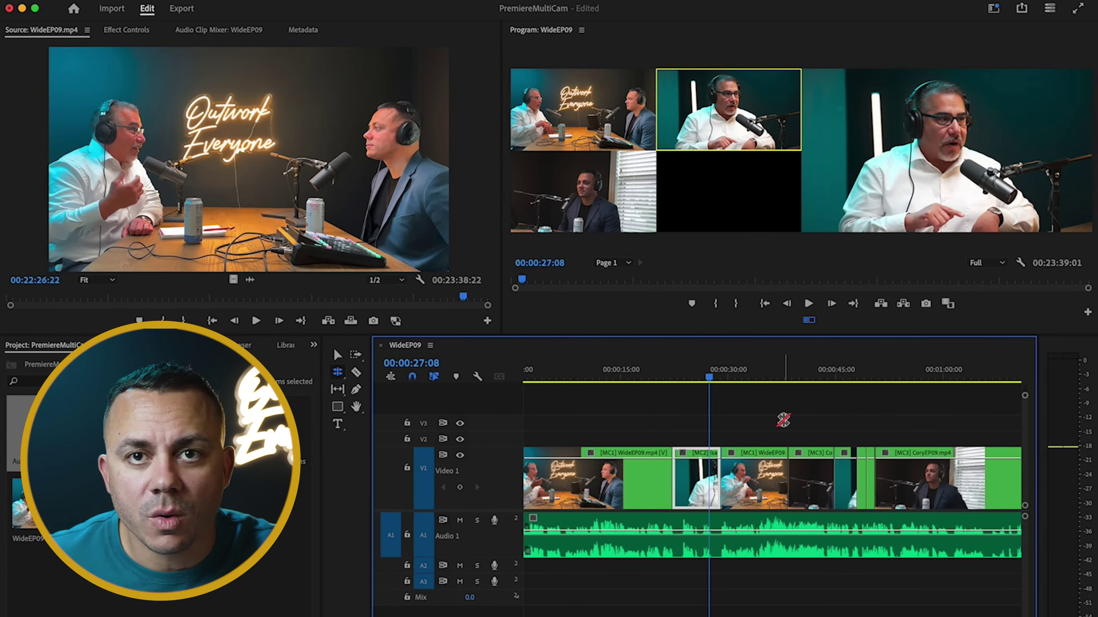
pyautogui.press('space')
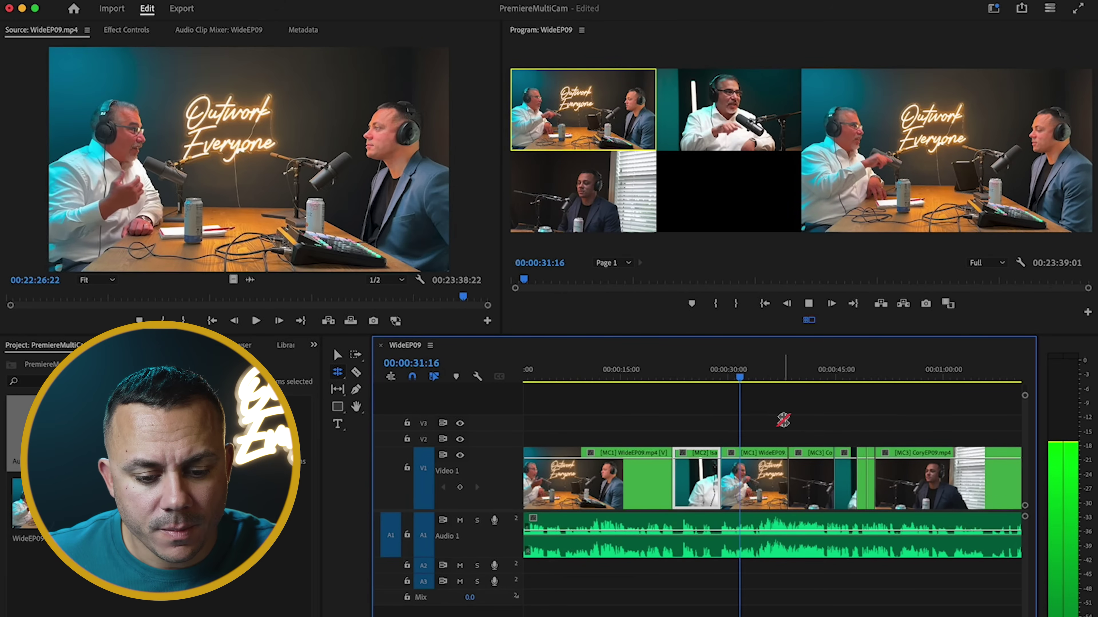
# With the Selection tool, park the playhead near 43 seconds and switch that short clip to camera 2.
pyautogui.press('space')
pyautogui.press('v')
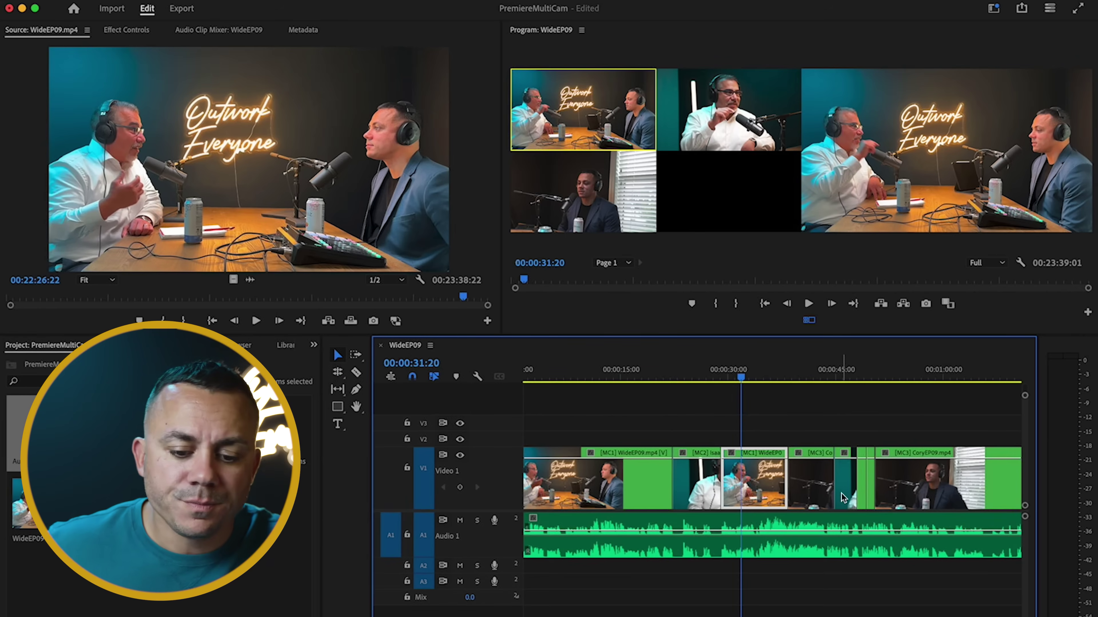
pyautogui.click(697, 475)
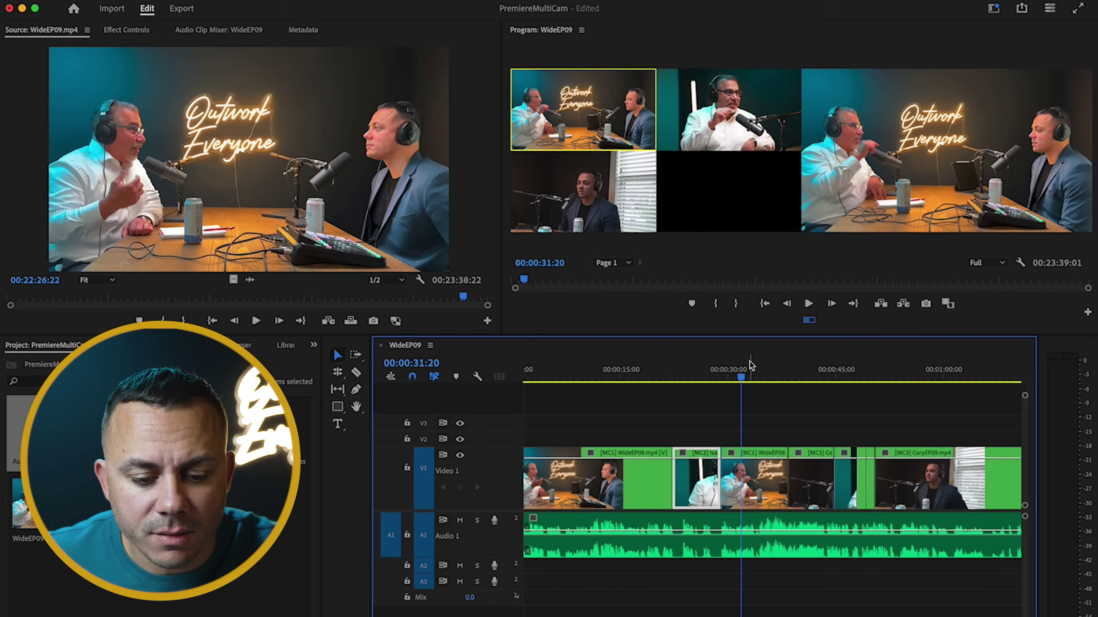
pyautogui.moveTo(741, 376); pyautogui.dragTo(837, 377)
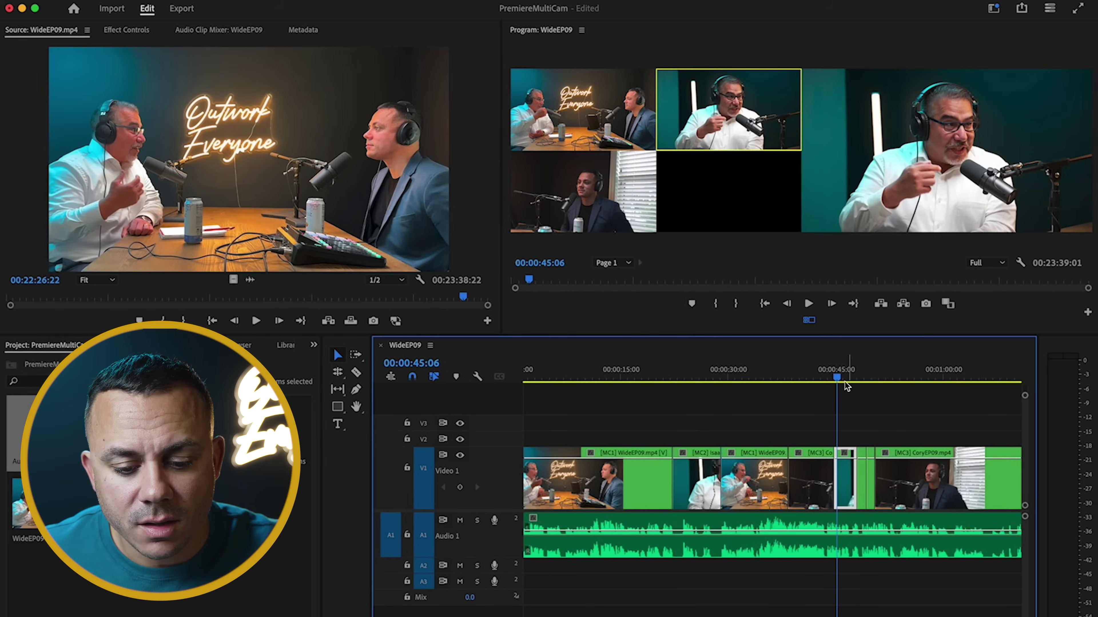
pyautogui.moveTo(844, 381)
pyautogui.mouseDown()
pyautogui.moveTo(824, 381)
pyautogui.moveTo(839, 377)
pyautogui.mouseUp()
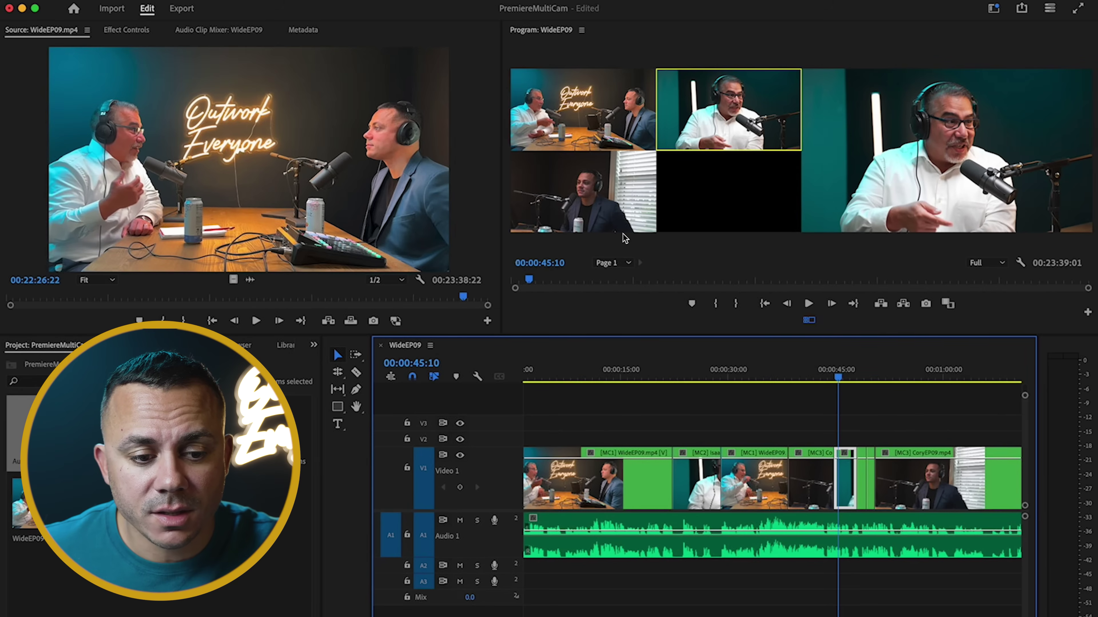
pyautogui.click(589, 107)
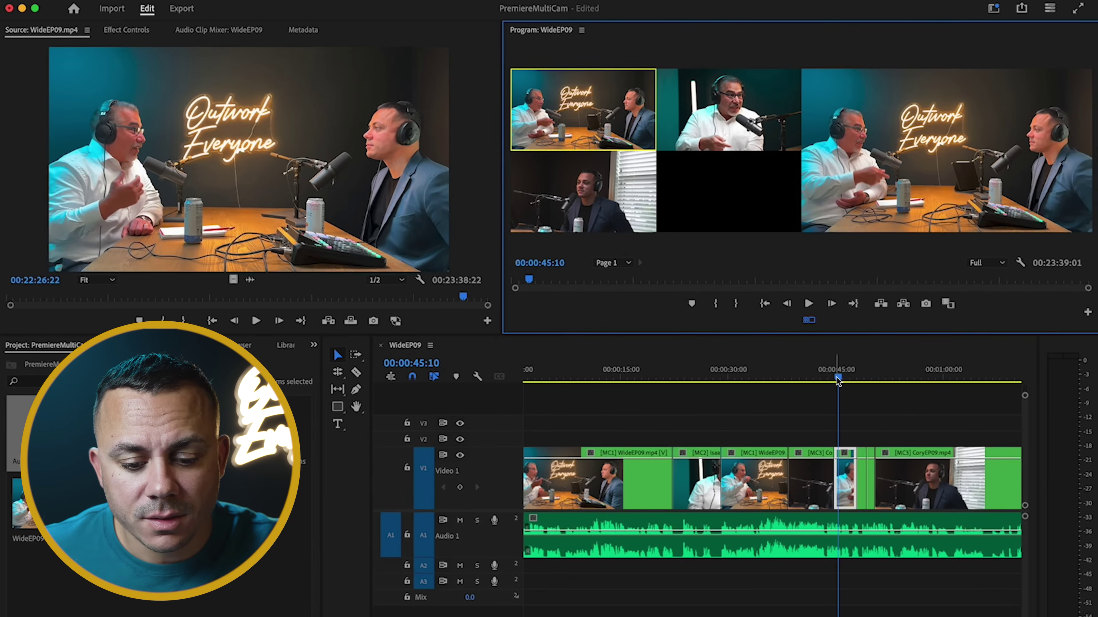
pyautogui.moveTo(836, 376)
pyautogui.mouseDown()
pyautogui.moveTo(822, 388)
pyautogui.moveTo(838, 383)
pyautogui.mouseUp()
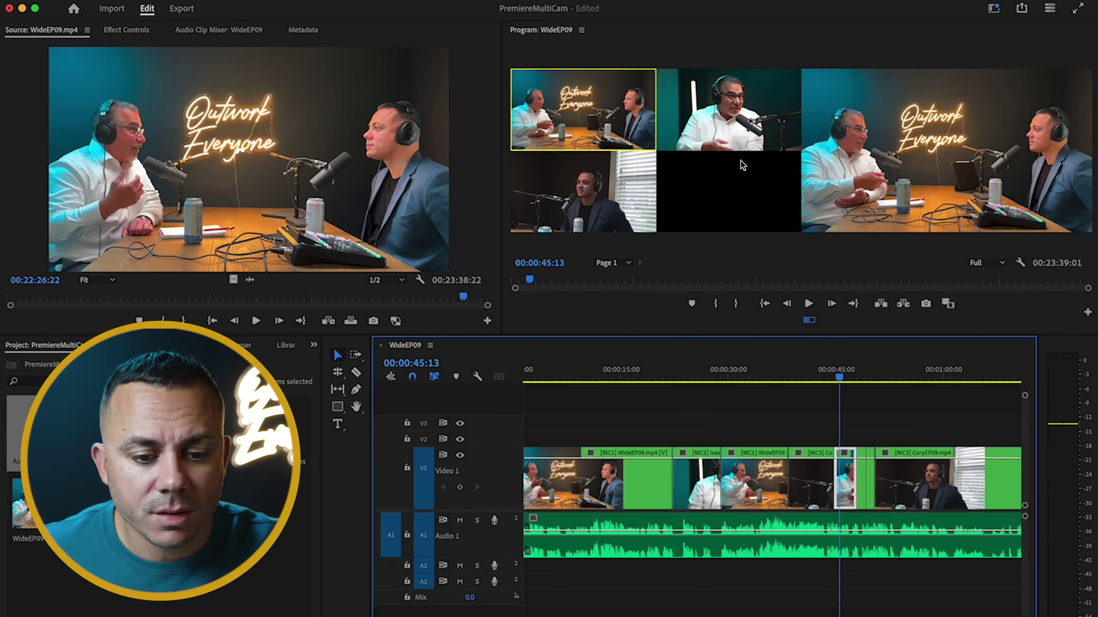
pyautogui.click(741, 119)
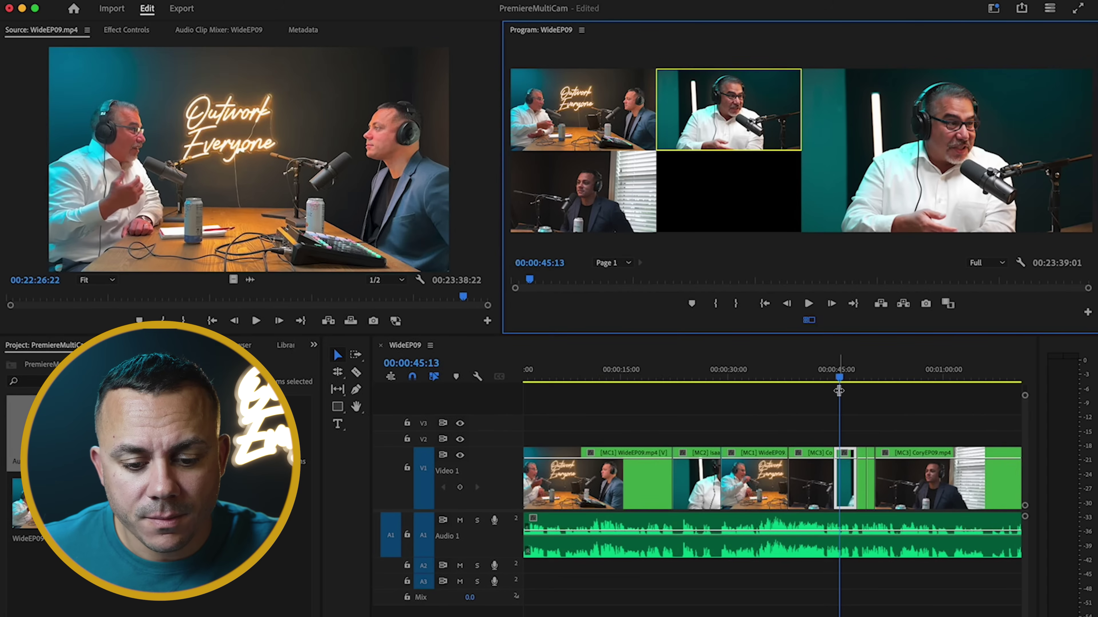
pyautogui.moveTo(841, 385); pyautogui.dragTo(880, 381)
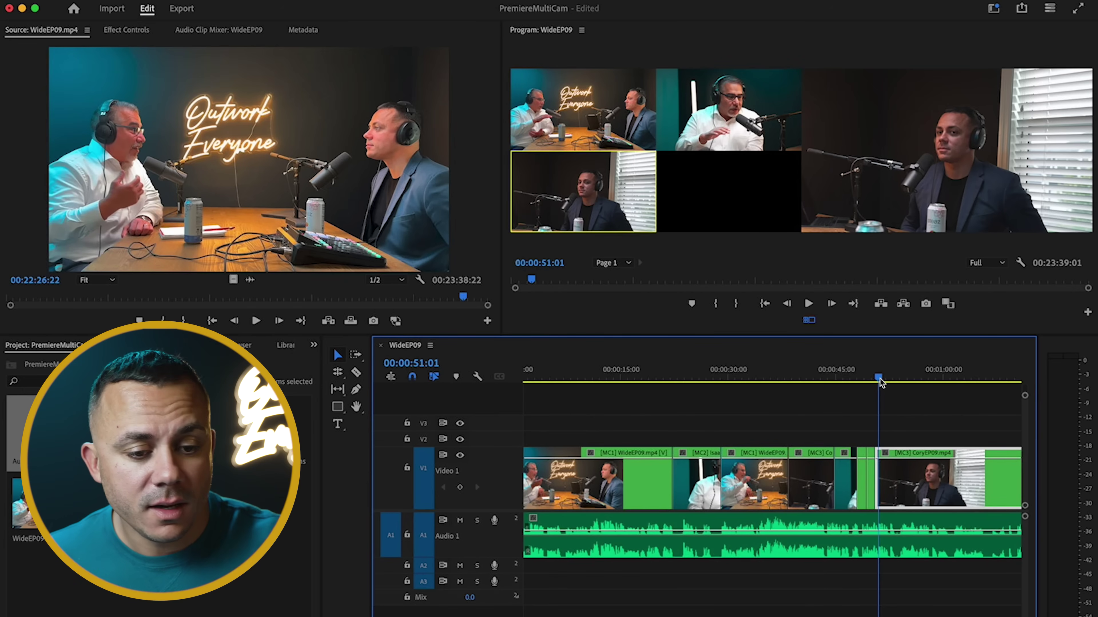
# Zoom the timeline out to fit the full 24-minute WideEP09 sequence.
pyautogui.press('\\')
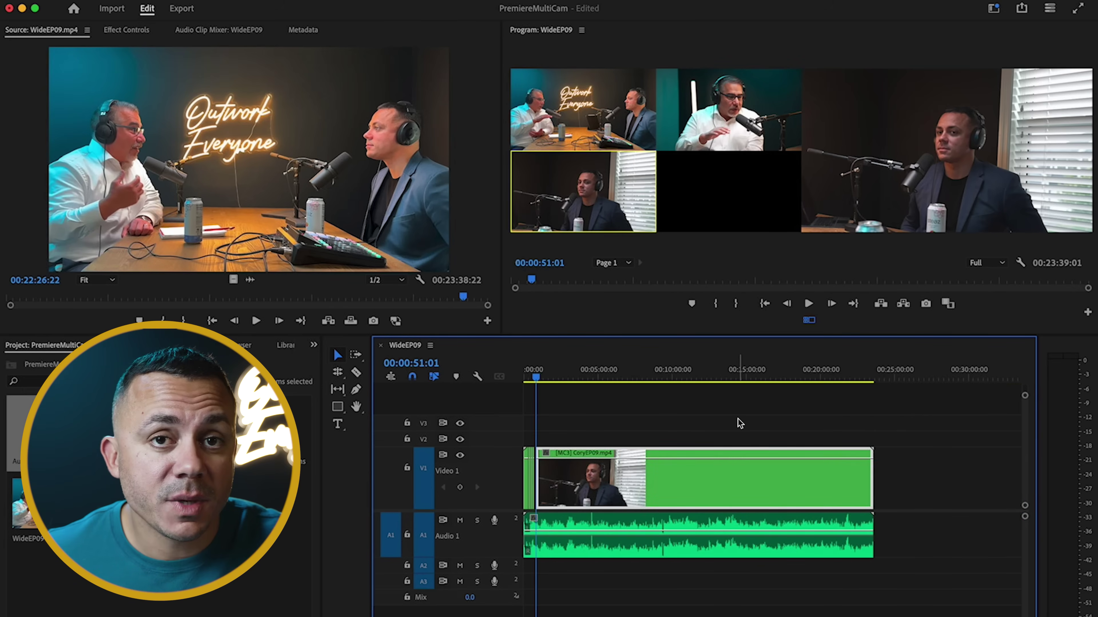